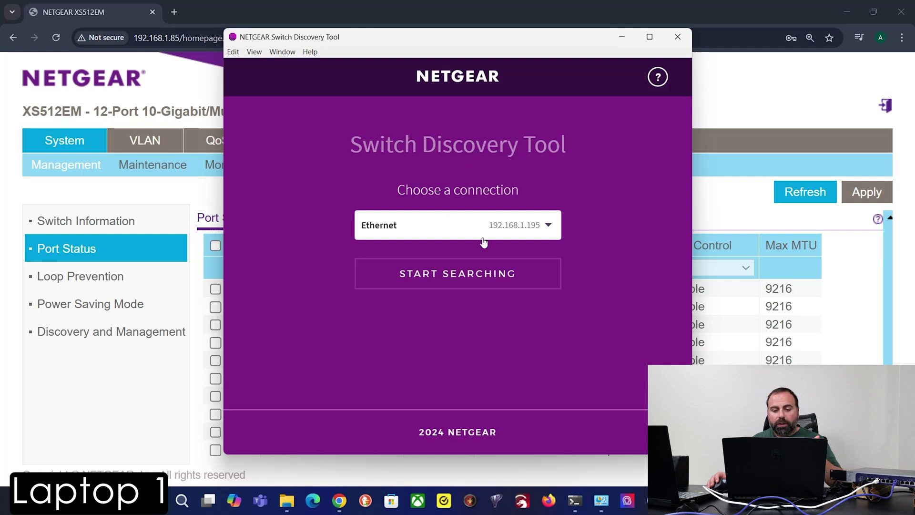
# Search the Ethernet connection for NETGEAR switches, finding the MS510TXUP and XS512EM
pyautogui.click(433, 283)
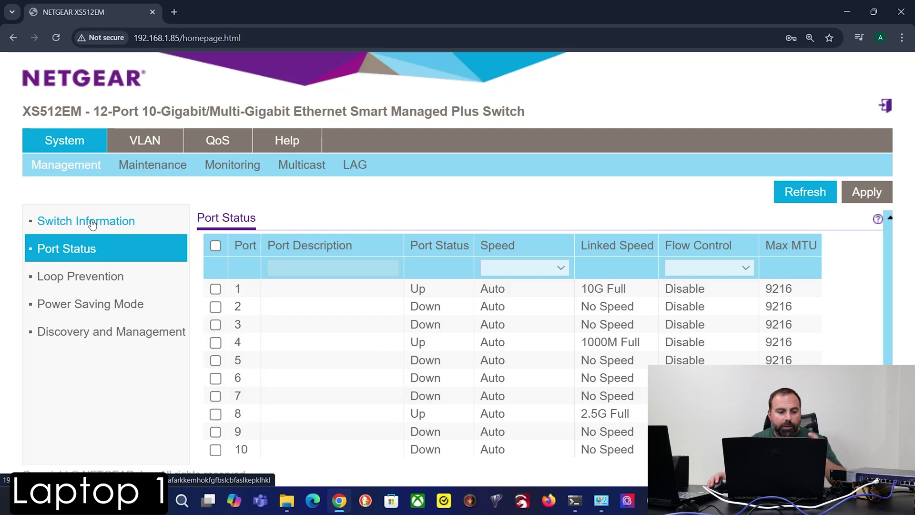
# Show the Switch Information page with firmware 1.0.2.8 and IP 192.168.1.85
pyautogui.click(92, 224)
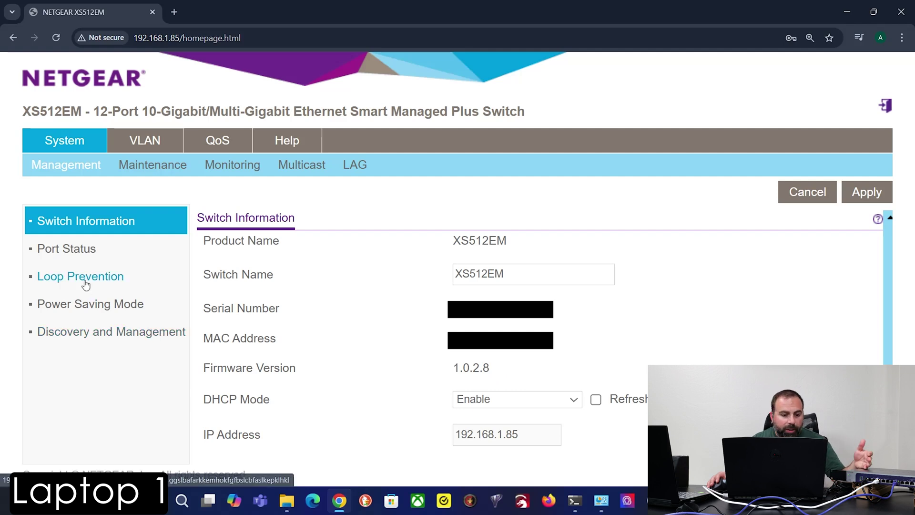
# Review the Port Status table, then check that Loop Prevention is enabled
pyautogui.click(67, 253)
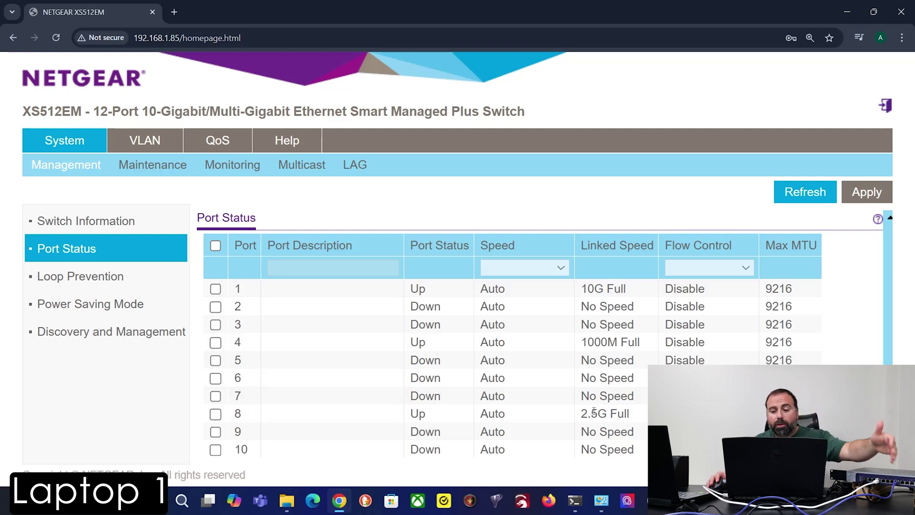
pyautogui.click(82, 280)
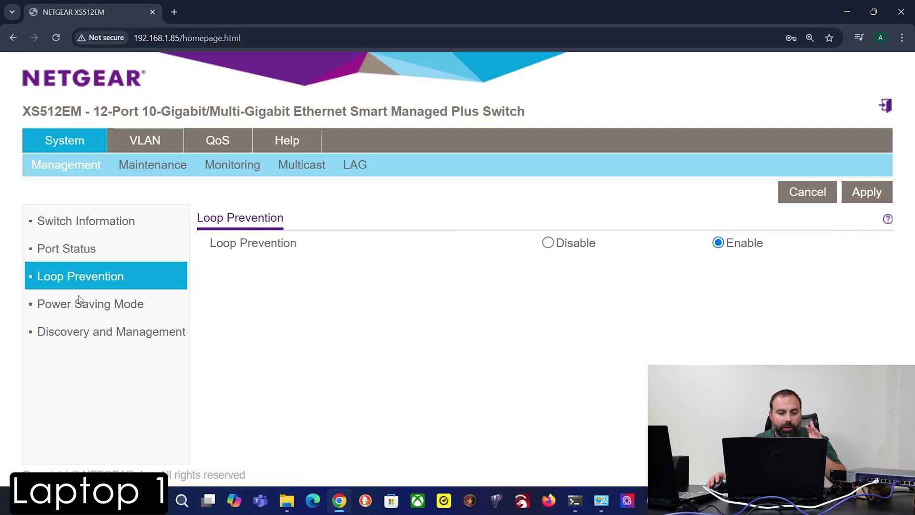
# Browse Power Saving Mode, Discovery and Management, and the firmware update, backup and restore pages
pyautogui.click(79, 309)
pyautogui.click(94, 335)
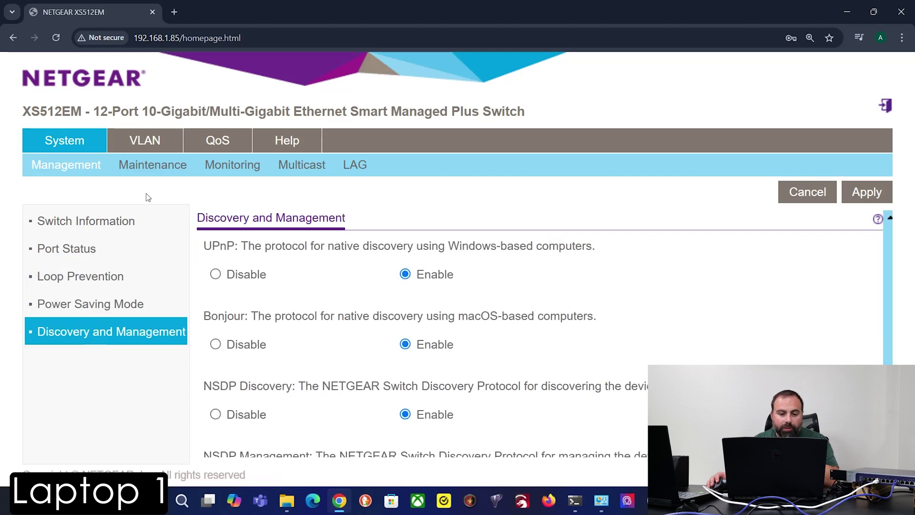
pyautogui.click(127, 164)
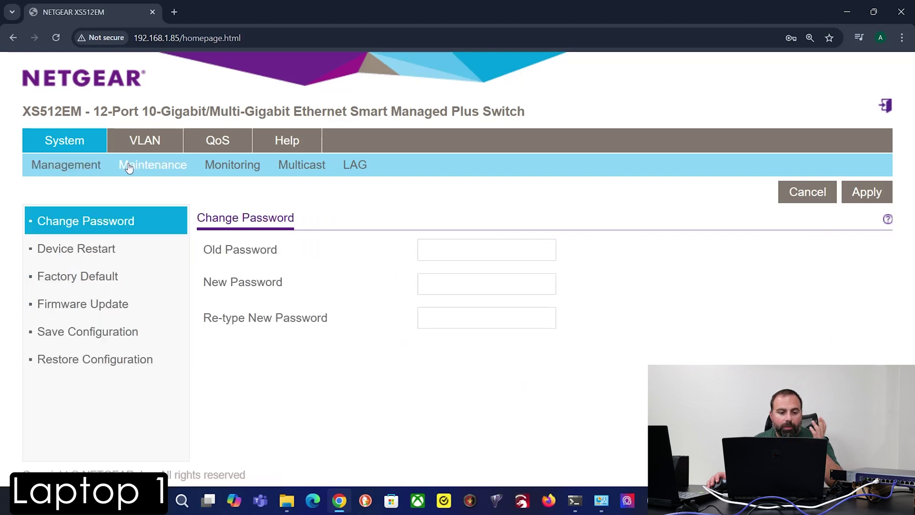
pyautogui.click(77, 309)
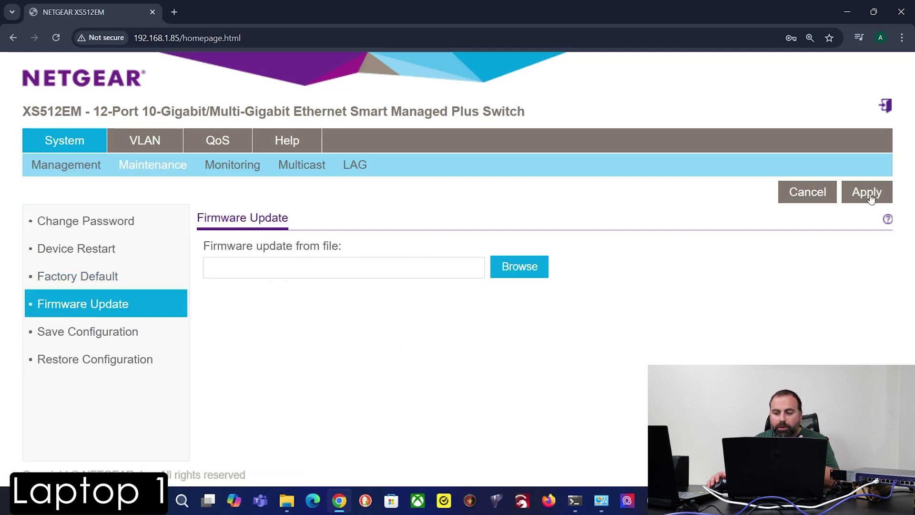
pyautogui.click(102, 331)
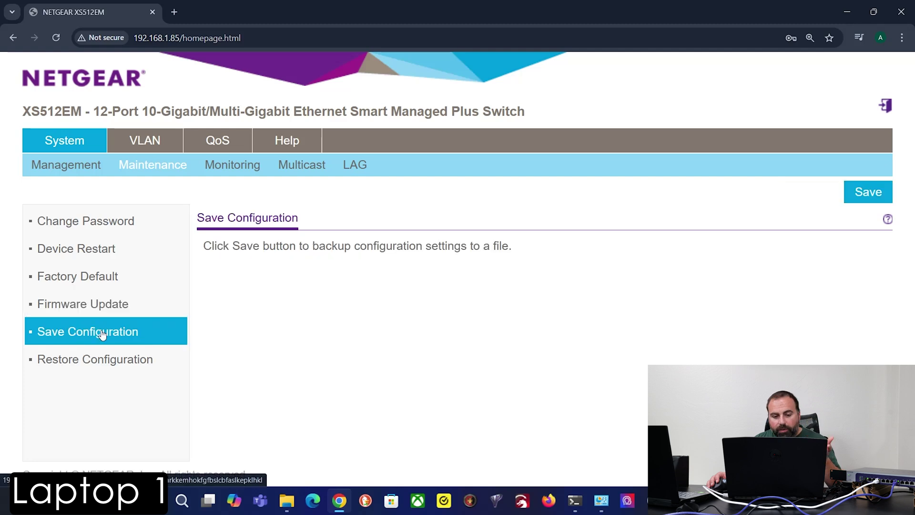
pyautogui.click(95, 361)
# View port statistics, IGMP snooping and LAG, ending on the Basic Port-Based VLAN Status page
pyautogui.click(233, 167)
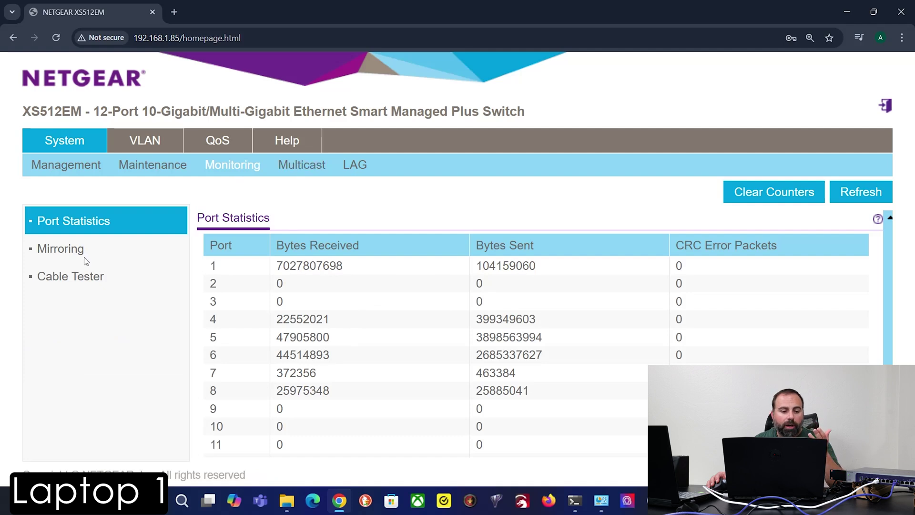
pyautogui.click(309, 170)
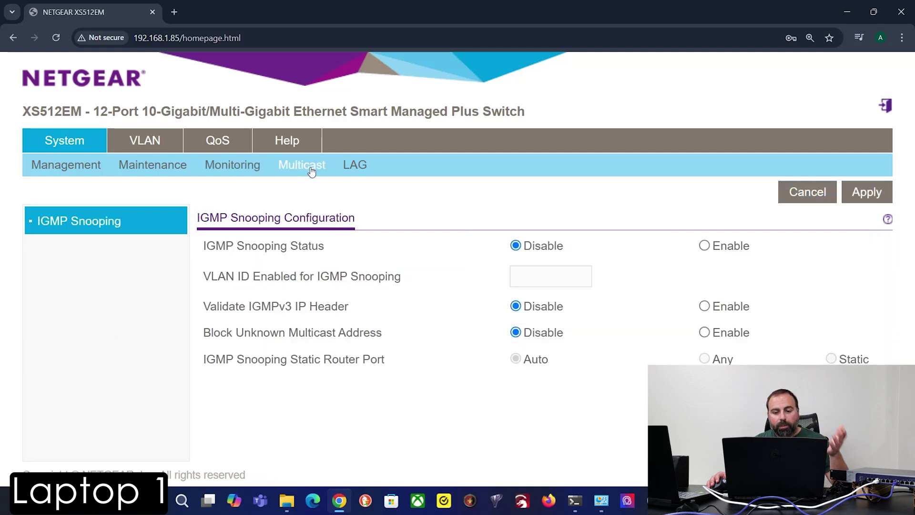
pyautogui.click(357, 165)
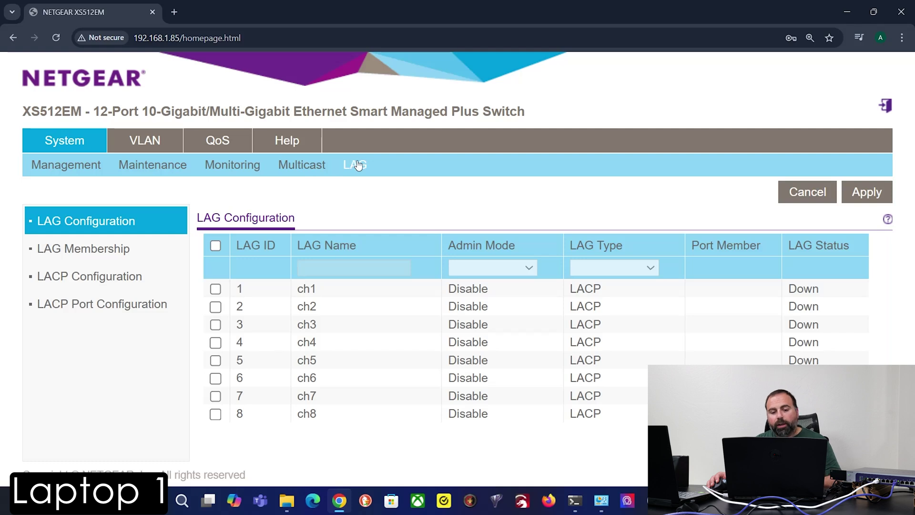
pyautogui.click(140, 143)
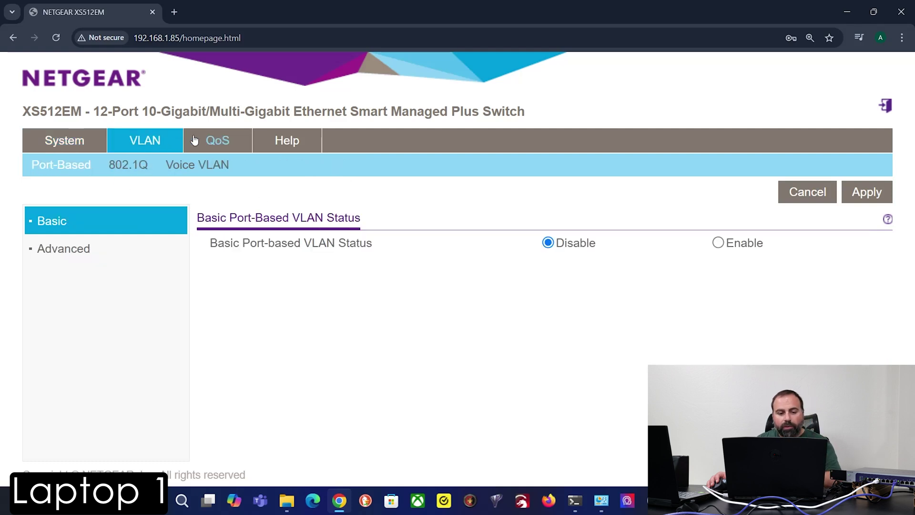
# Browse the QoS Rate Limit and Broadcast Filtering pages and the Help section
pyautogui.click(213, 142)
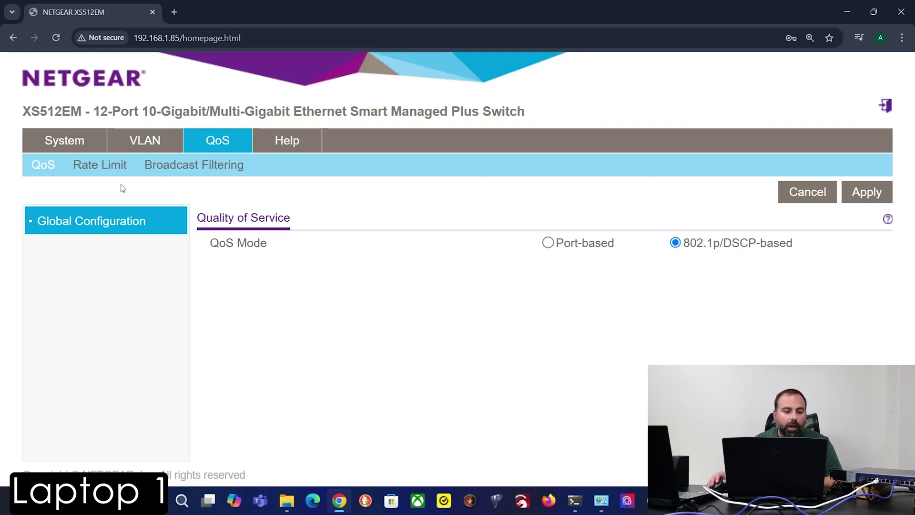
pyautogui.click(94, 169)
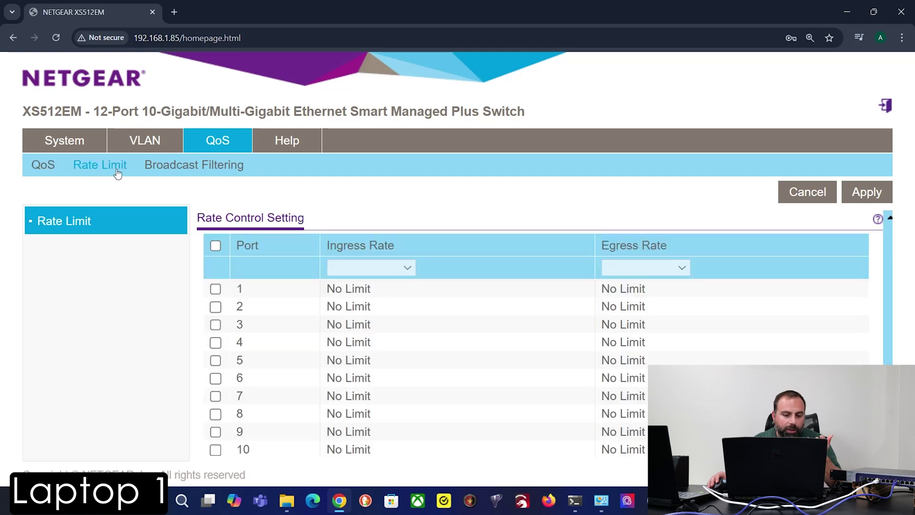
pyautogui.click(171, 164)
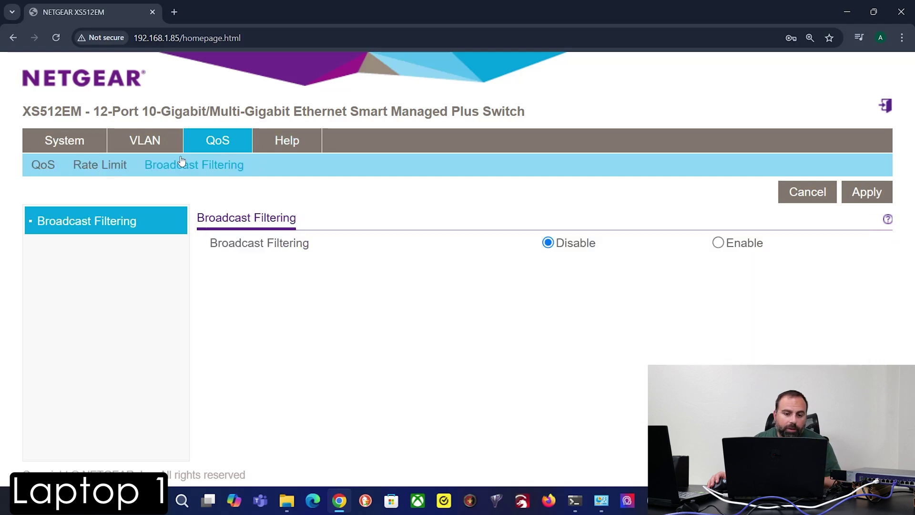
pyautogui.click(284, 142)
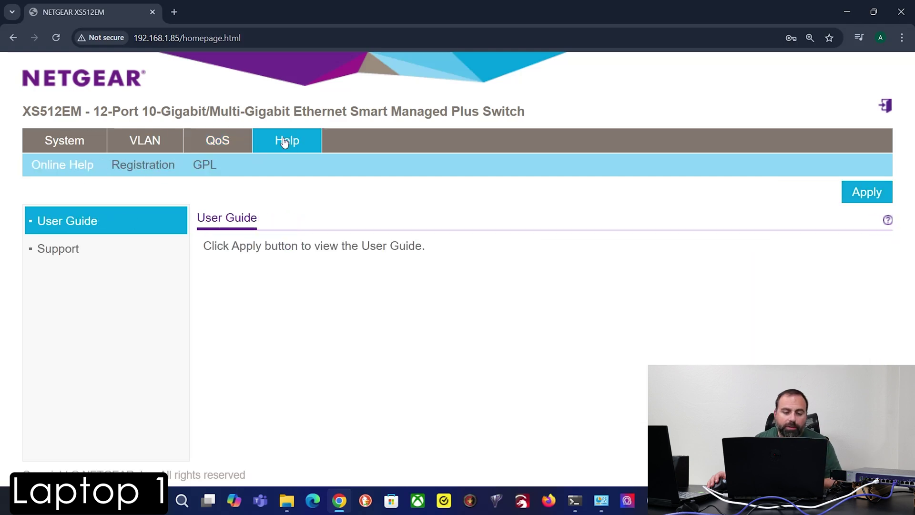
# Look over the Port-Based, 802.1Q and Voice VLAN pages, then expand the 802.1Q Advanced options
pyautogui.click(133, 144)
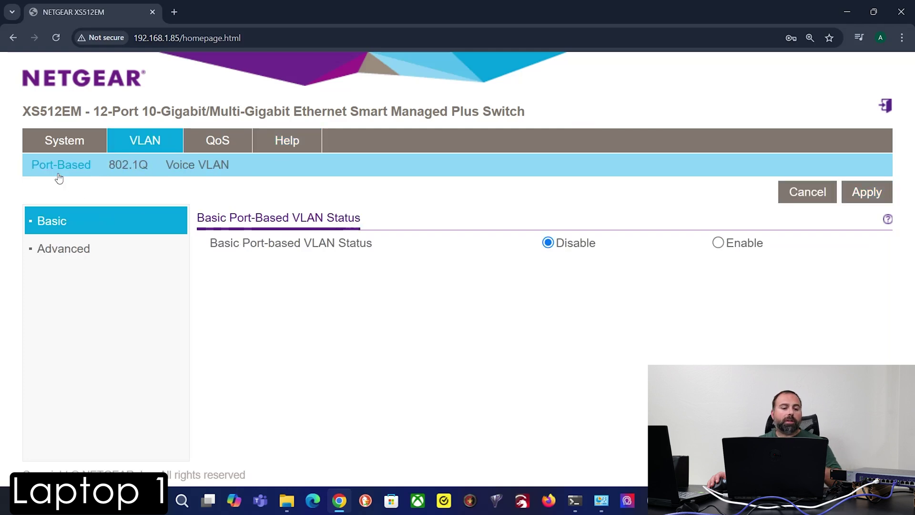
pyautogui.click(130, 175)
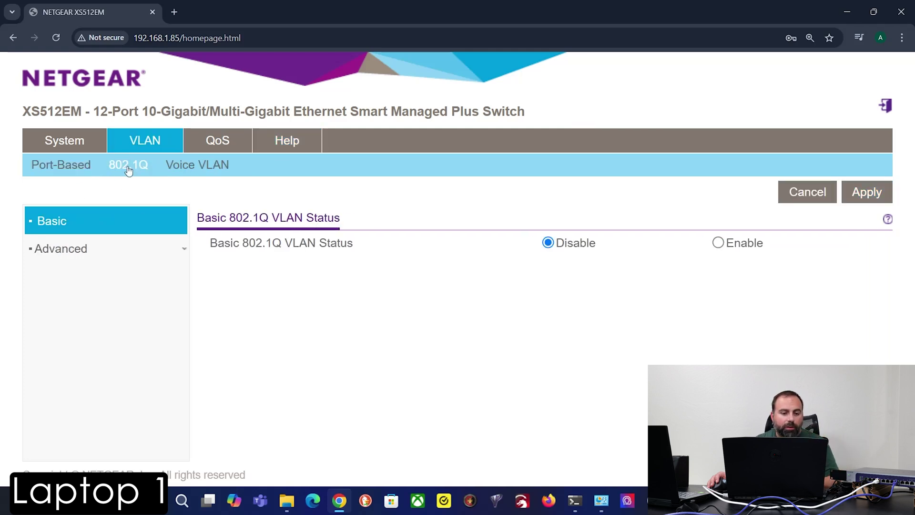
pyautogui.click(201, 167)
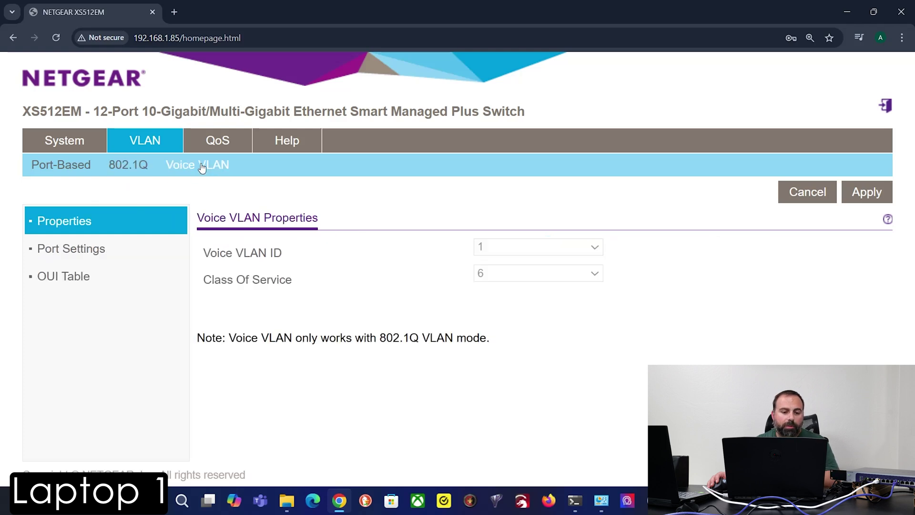
pyautogui.click(133, 171)
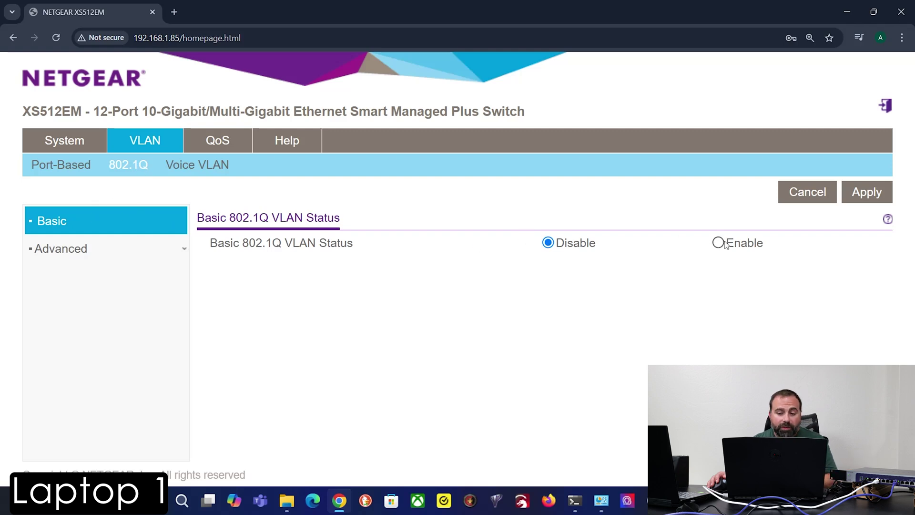
pyautogui.click(69, 251)
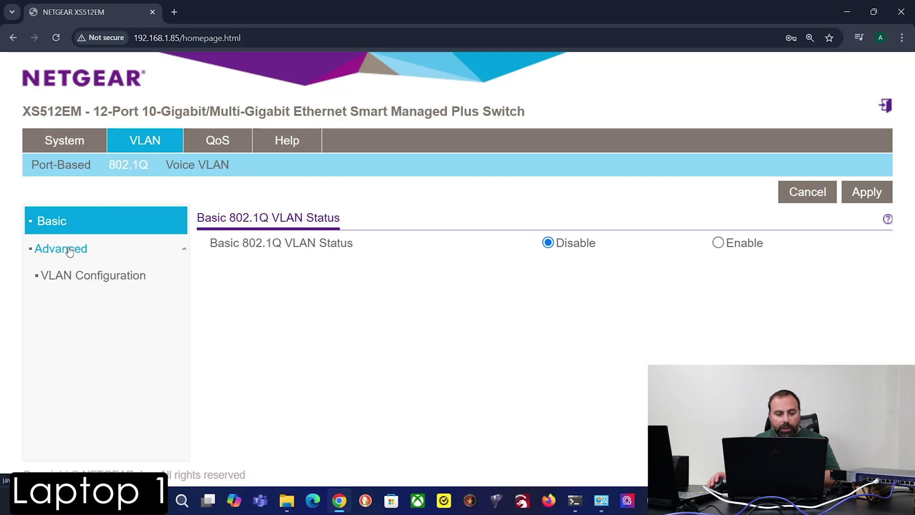
# Enable Advanced 802.1Q VLAN mode, accepting the erase warning, and apply it
pyautogui.click(76, 277)
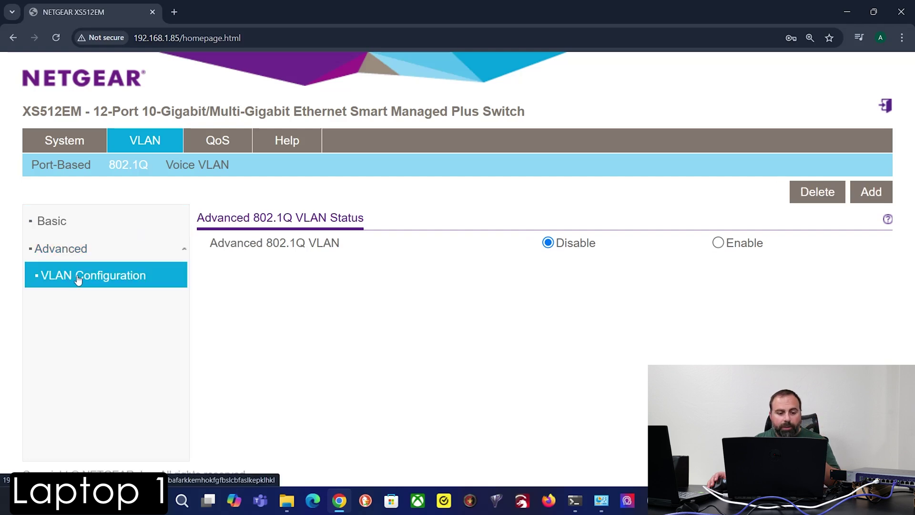
pyautogui.click(718, 243)
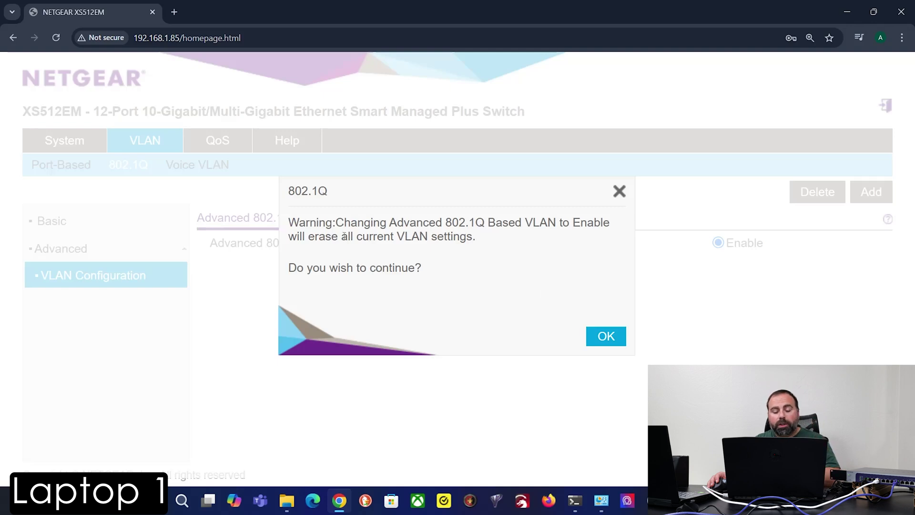
pyautogui.click(600, 339)
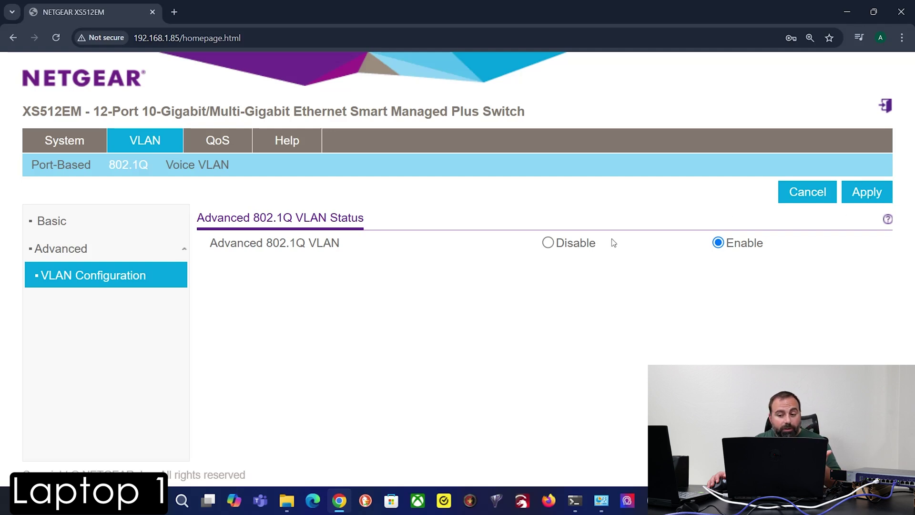
pyautogui.click(866, 192)
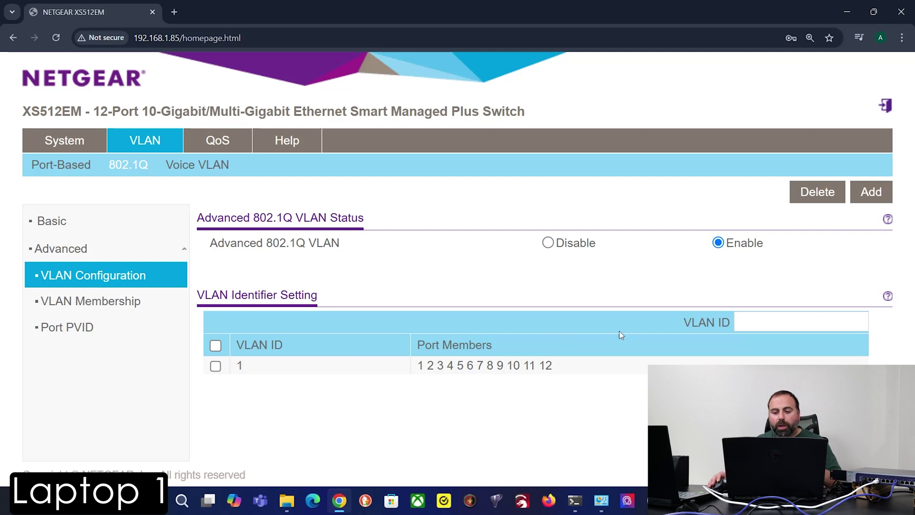
pyautogui.doubleClick(240, 365)
# Add VLAN ID 10 in VLAN Configuration so it appears beneath VLAN 1
pyautogui.click(274, 371)
pyautogui.click(748, 320)
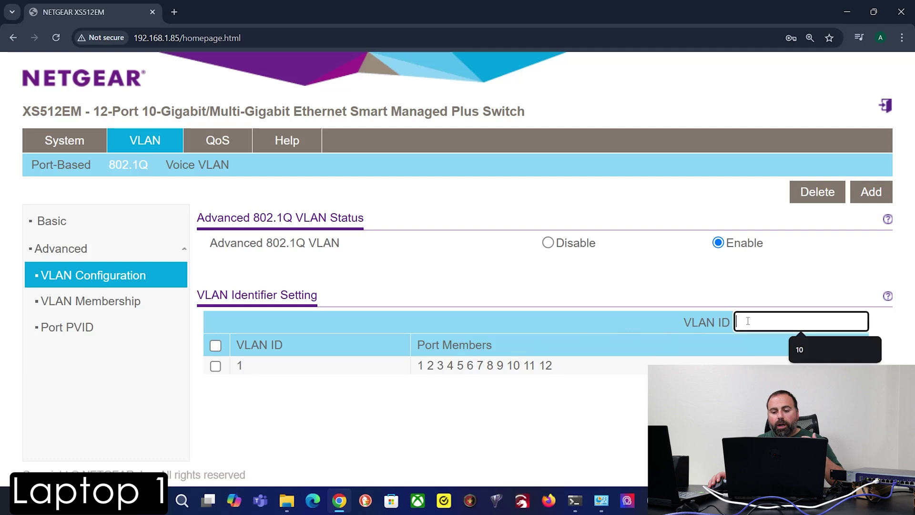
pyautogui.click(821, 348)
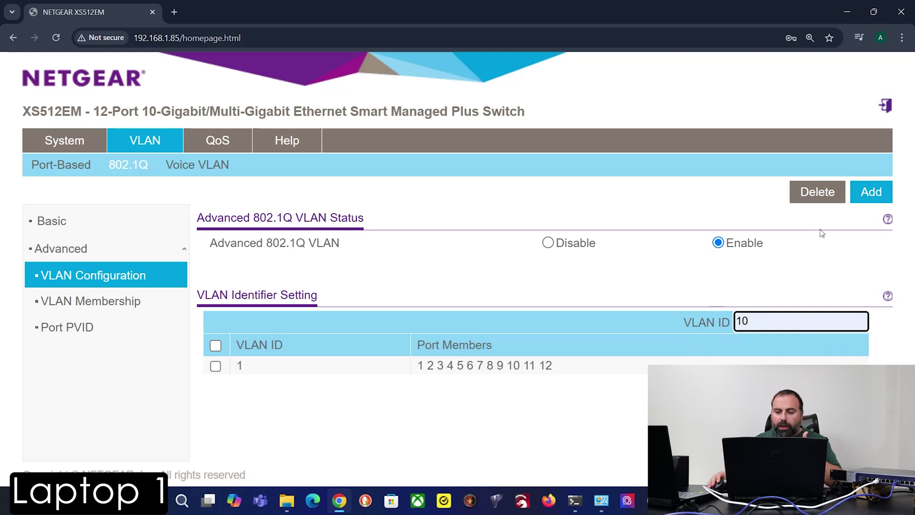
pyautogui.click(866, 195)
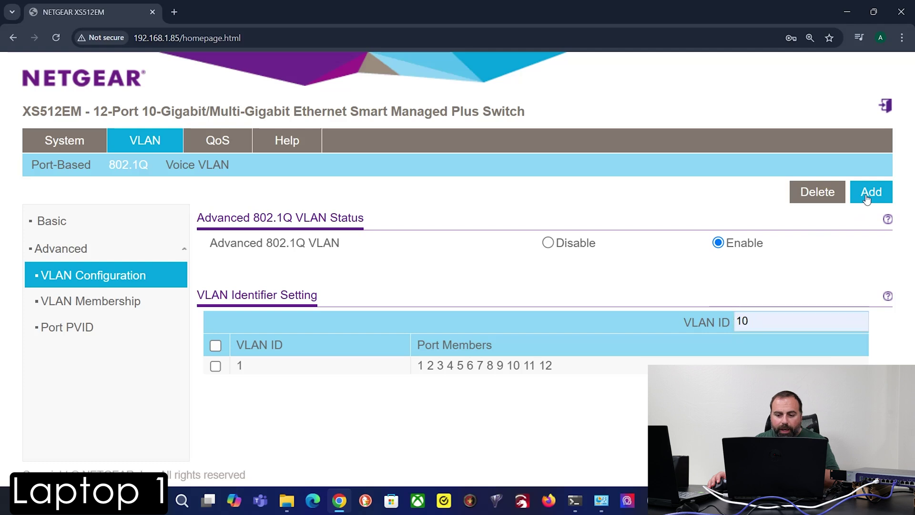
pyautogui.moveTo(228, 387); pyautogui.dragTo(260, 388)
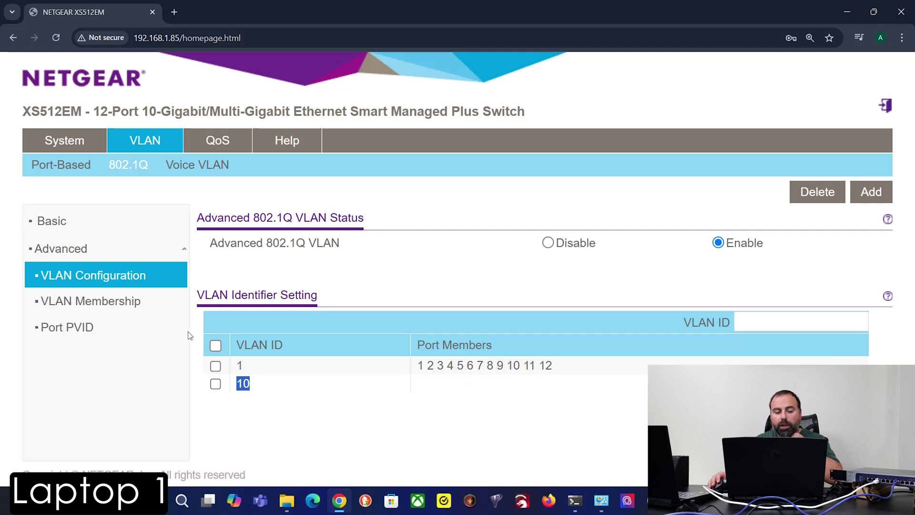
# Select VLAN 10 in VLAN Membership and set port 7 as an untagged member
pyautogui.click(108, 305)
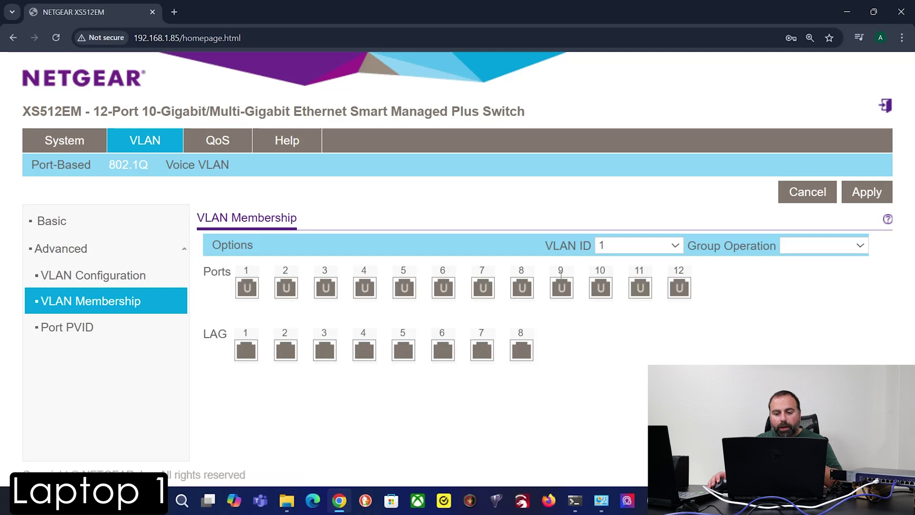
pyautogui.click(651, 245)
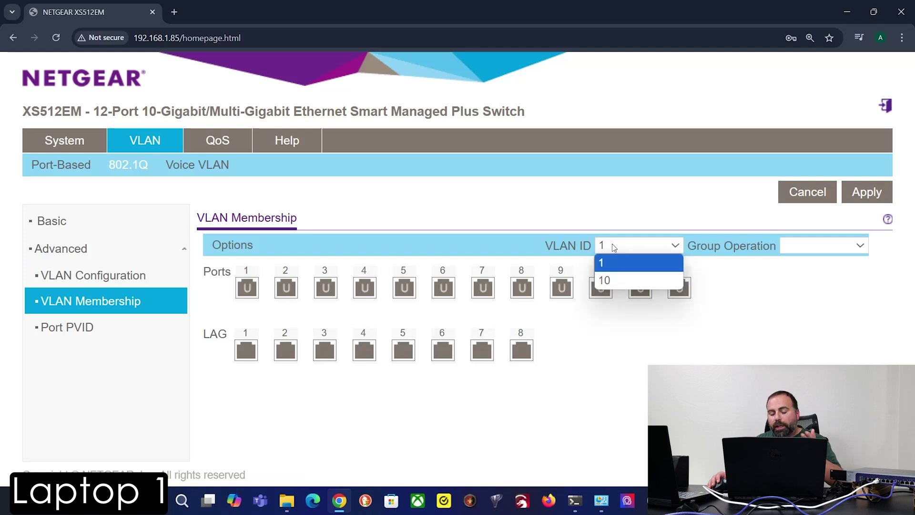
pyautogui.click(641, 284)
pyautogui.click(819, 246)
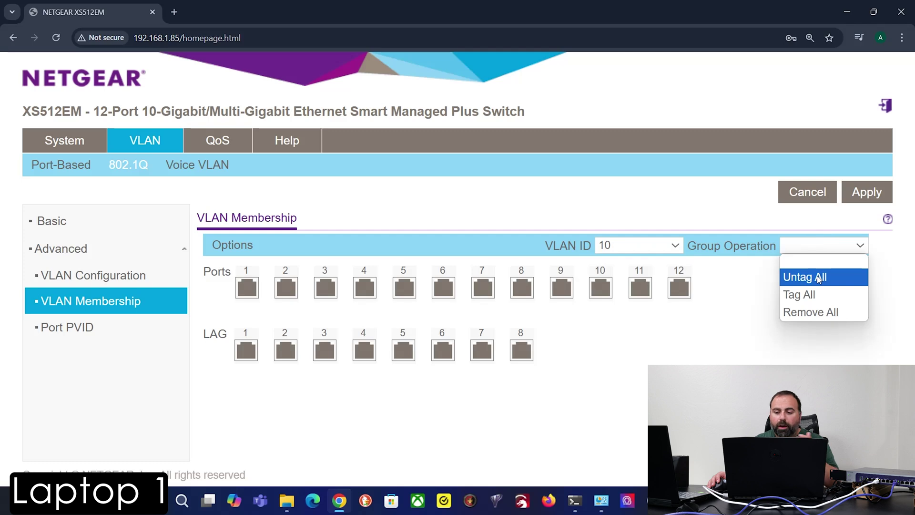
pyautogui.click(704, 363)
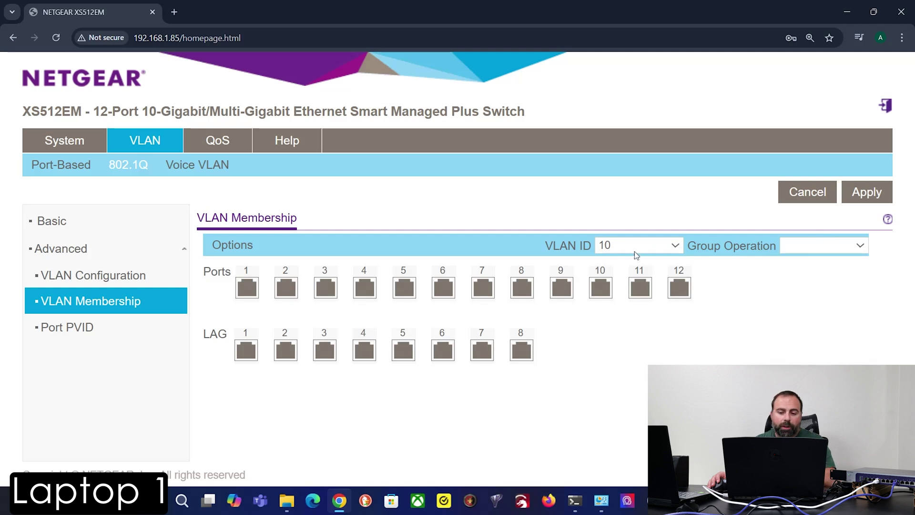
pyautogui.click(481, 295)
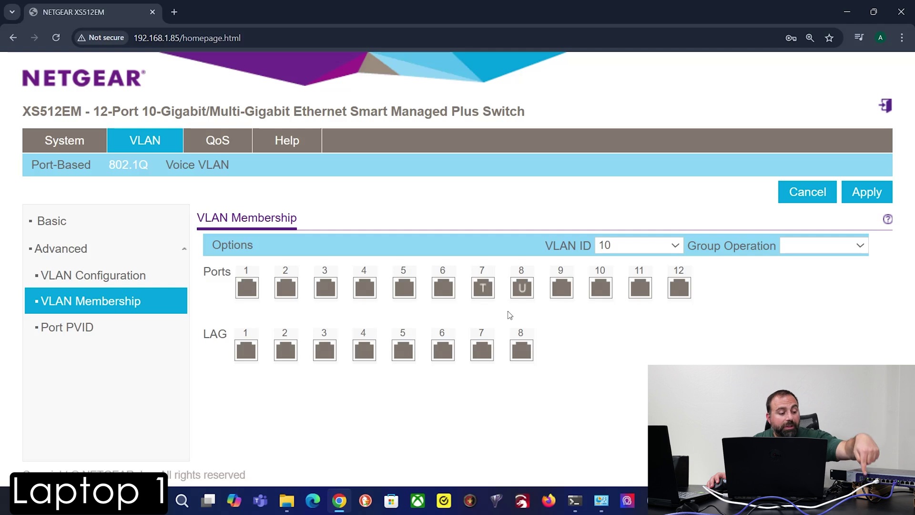
# Tag port 1 in VLAN 10, apply the memberships, and reselect VLAN 10 to review
pyautogui.click(247, 288)
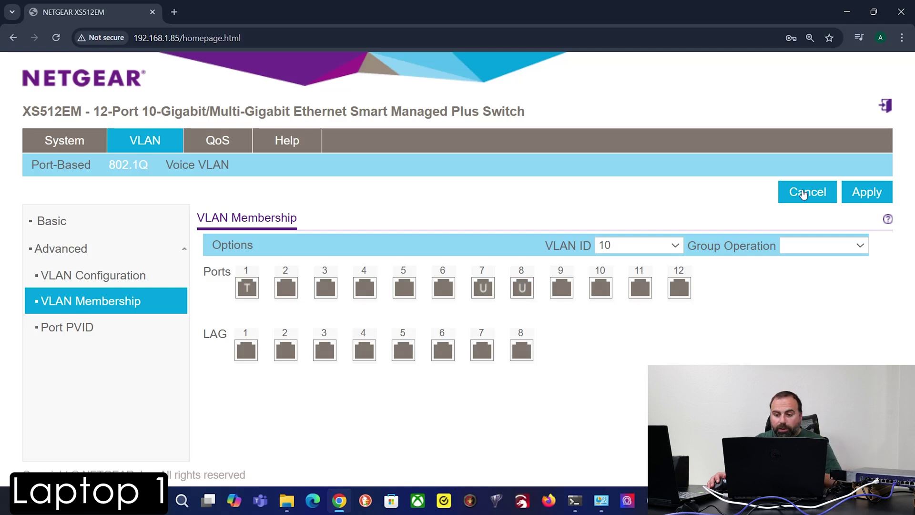
pyautogui.click(862, 193)
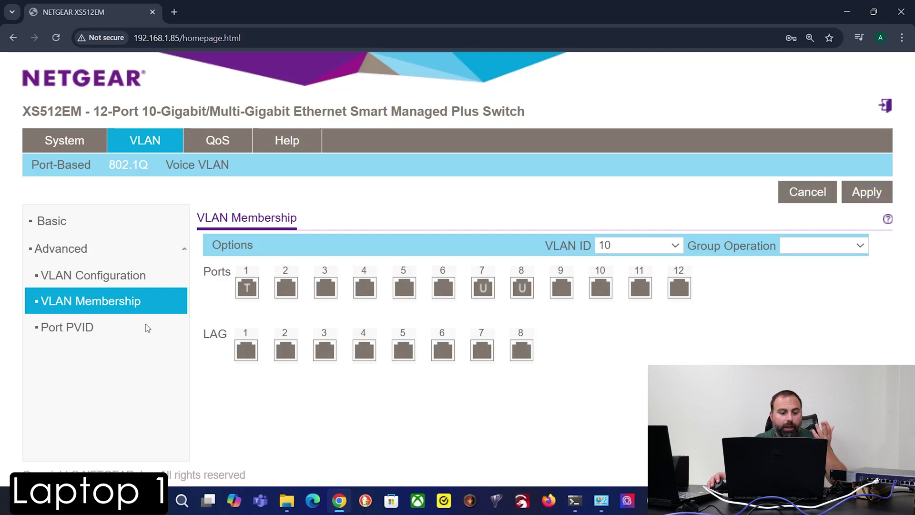
pyautogui.click(90, 327)
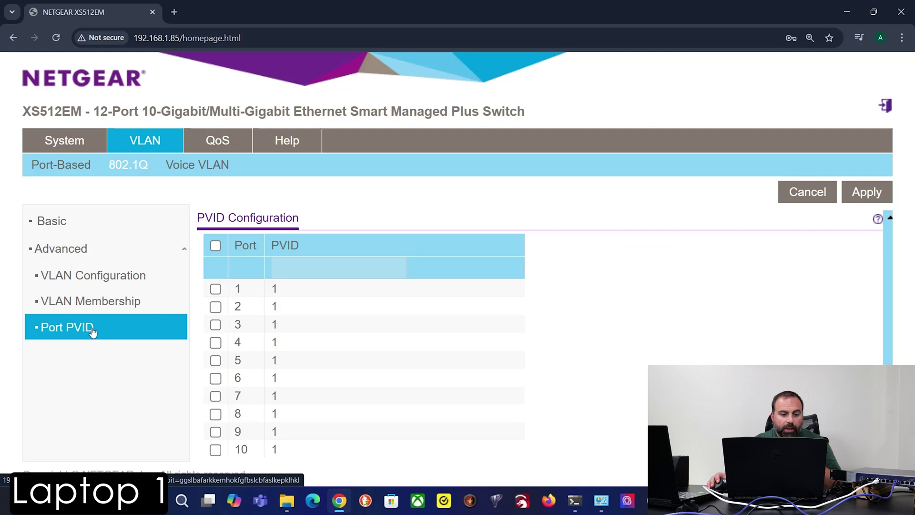
pyautogui.click(95, 302)
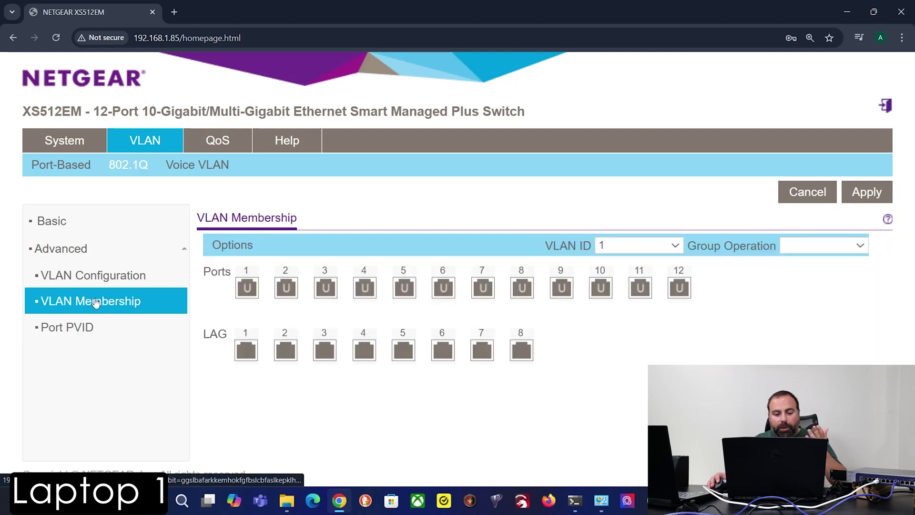
pyautogui.click(631, 246)
pyautogui.click(621, 281)
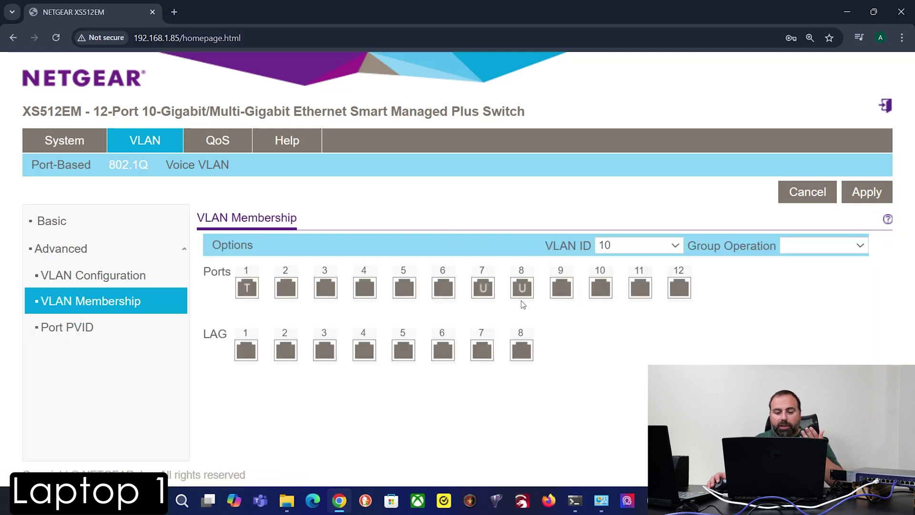
pyautogui.click(620, 245)
pyautogui.click(601, 260)
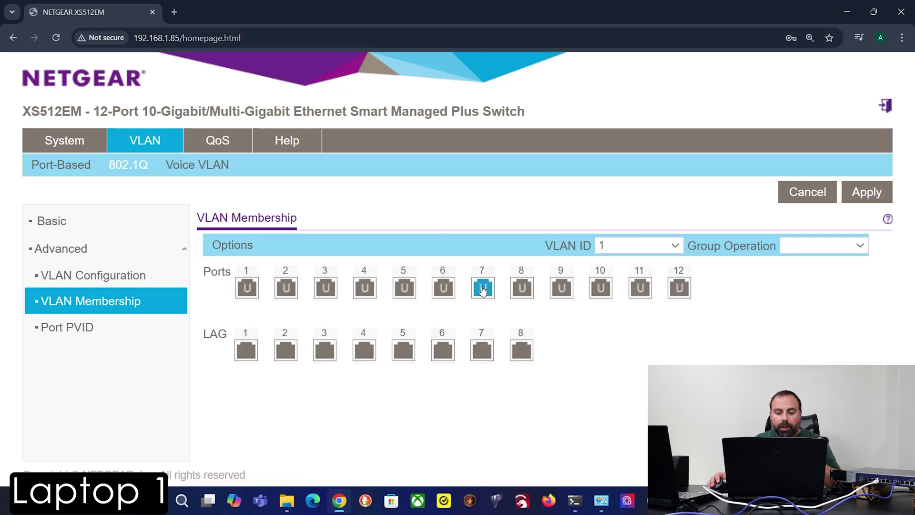
pyautogui.click(482, 290)
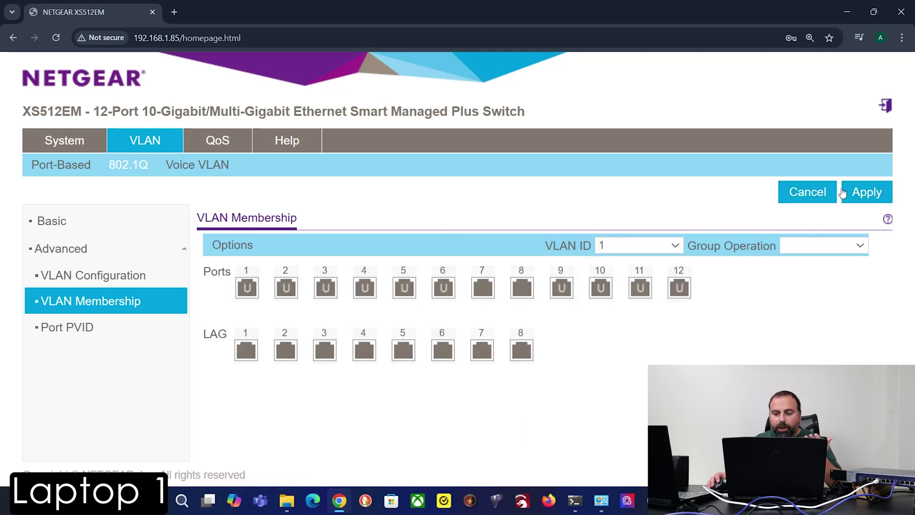
pyautogui.click(868, 192)
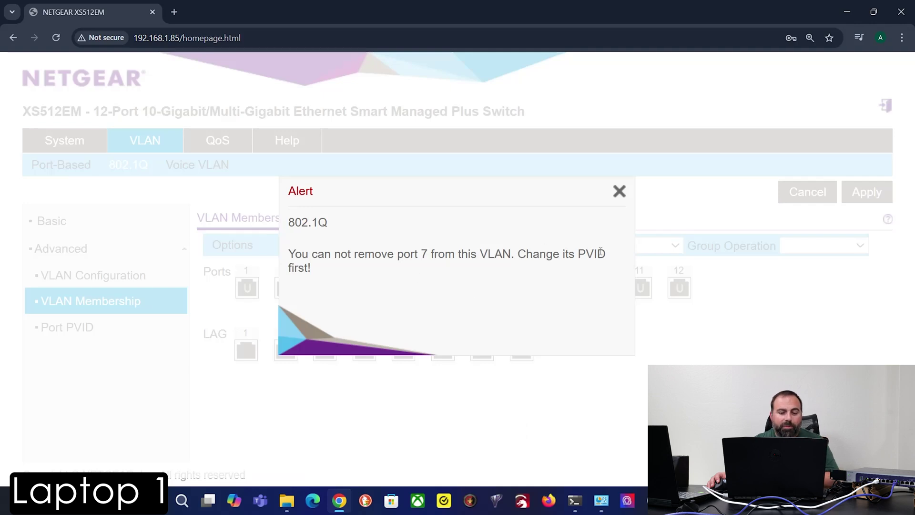
pyautogui.click(619, 191)
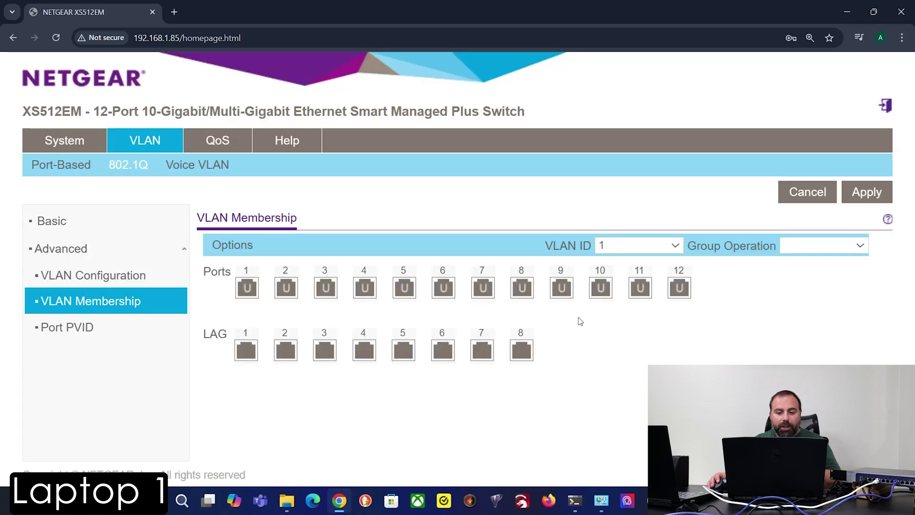
pyautogui.click(602, 245)
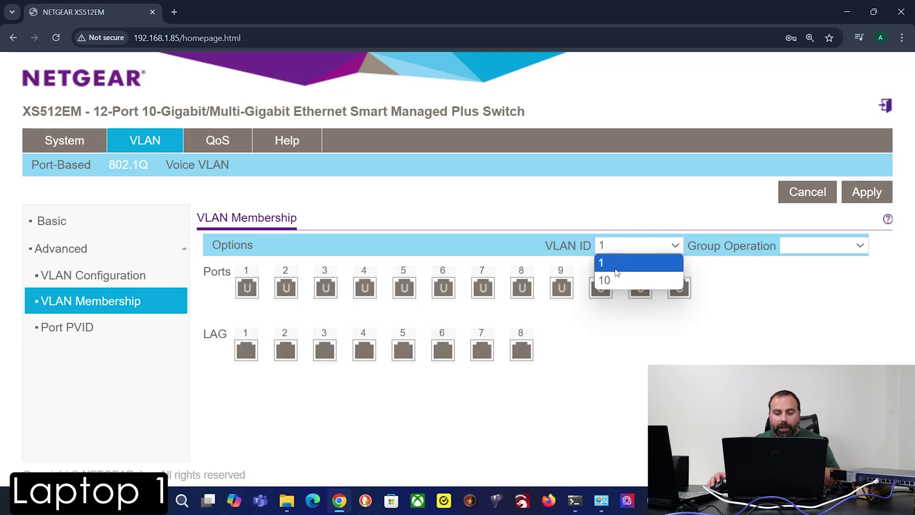
pyautogui.click(605, 280)
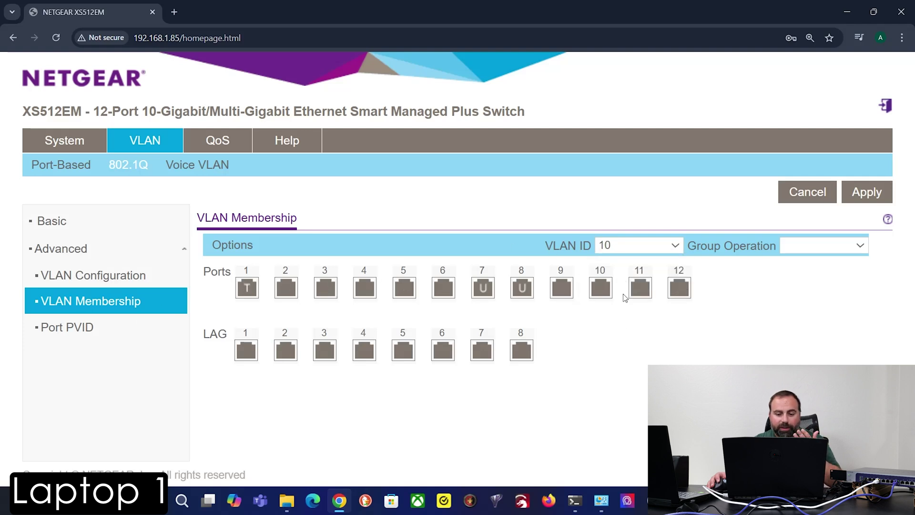
pyautogui.click(76, 331)
# Set PVID 10 on ports 7 and 8 and apply it
pyautogui.click(216, 396)
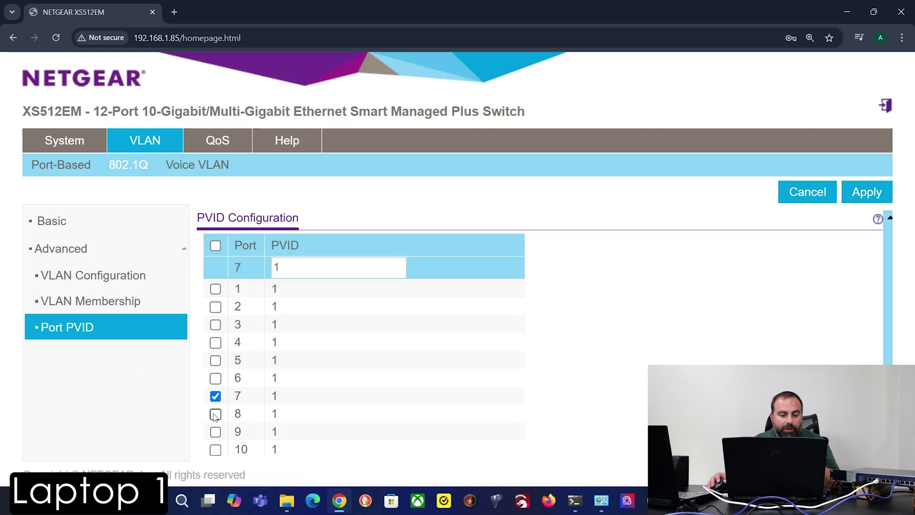
pyautogui.click(215, 414)
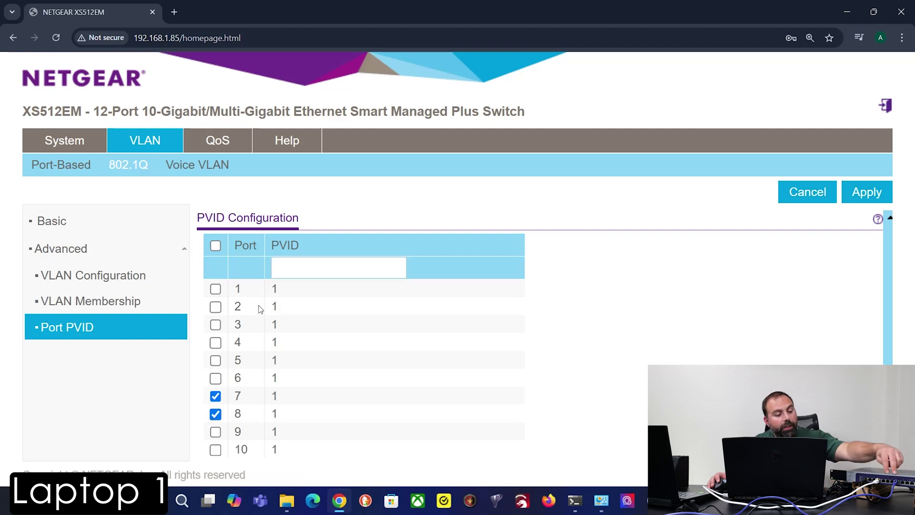
pyautogui.click(290, 268)
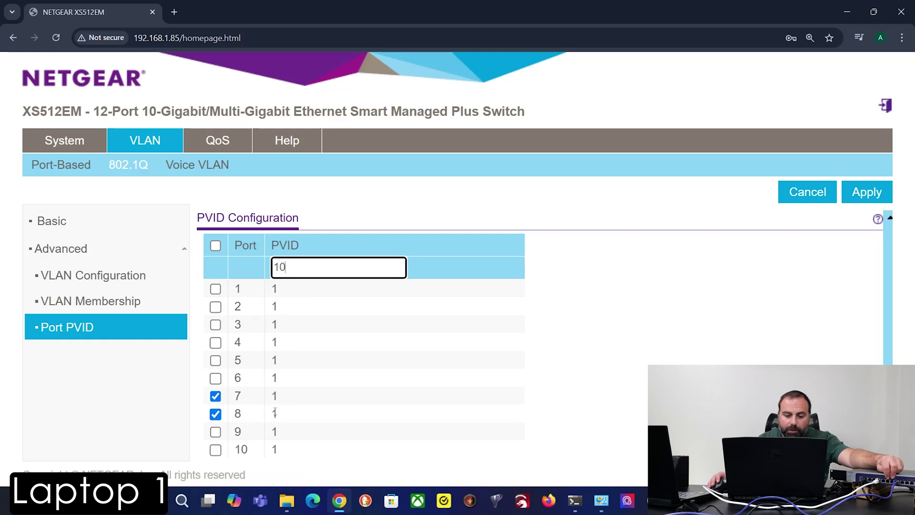
pyautogui.click(887, 193)
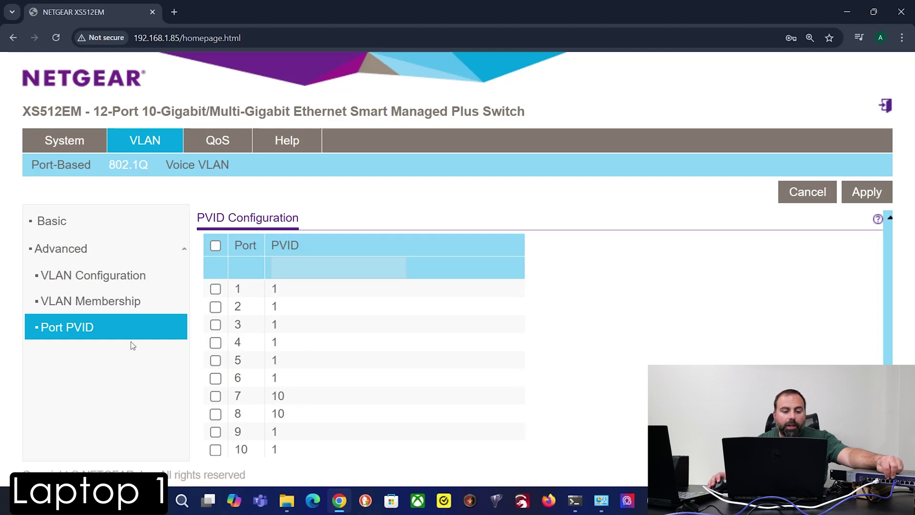
pyautogui.click(76, 307)
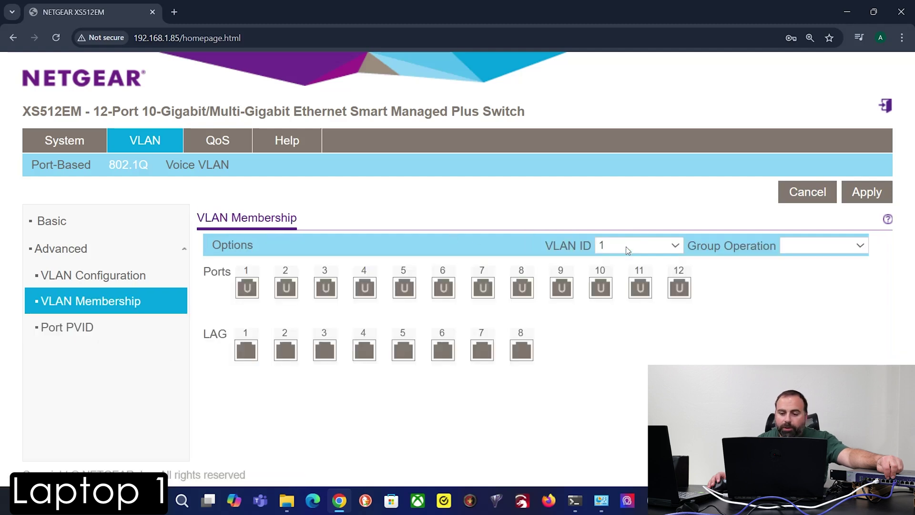
# Remove ports 7 and 8 from VLAN 1 on the VLAN Membership page and apply the change
pyautogui.click(626, 247)
pyautogui.click(627, 249)
pyautogui.click(483, 287)
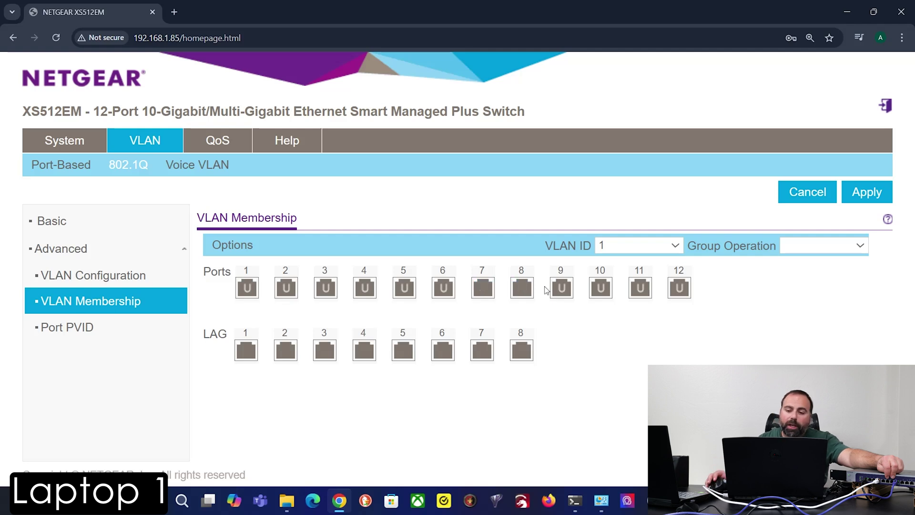
pyautogui.click(866, 193)
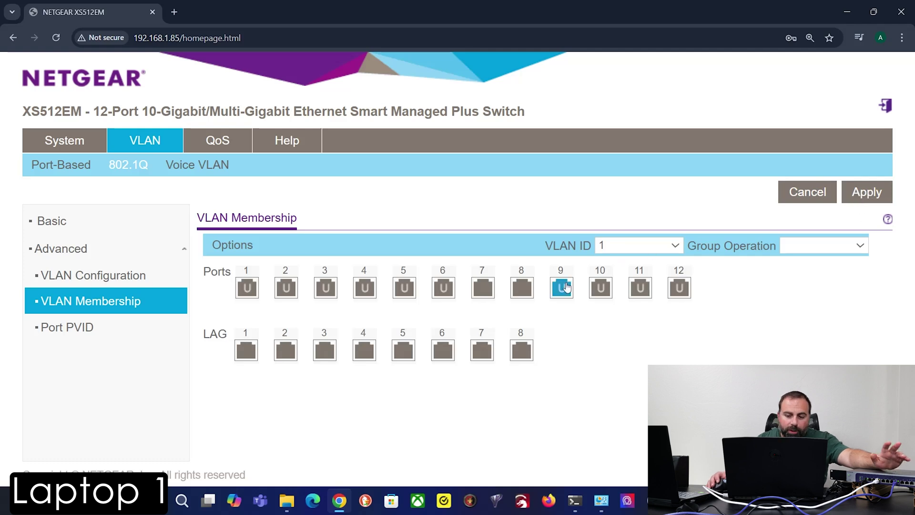
pyautogui.click(443, 289)
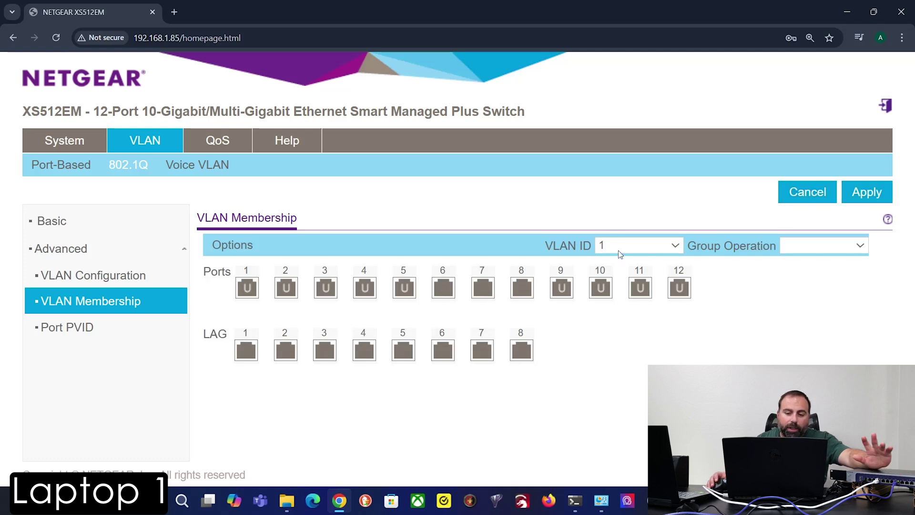
# Switch the membership view back to VLAN 1
pyautogui.click(634, 246)
pyautogui.click(616, 281)
pyautogui.click(617, 252)
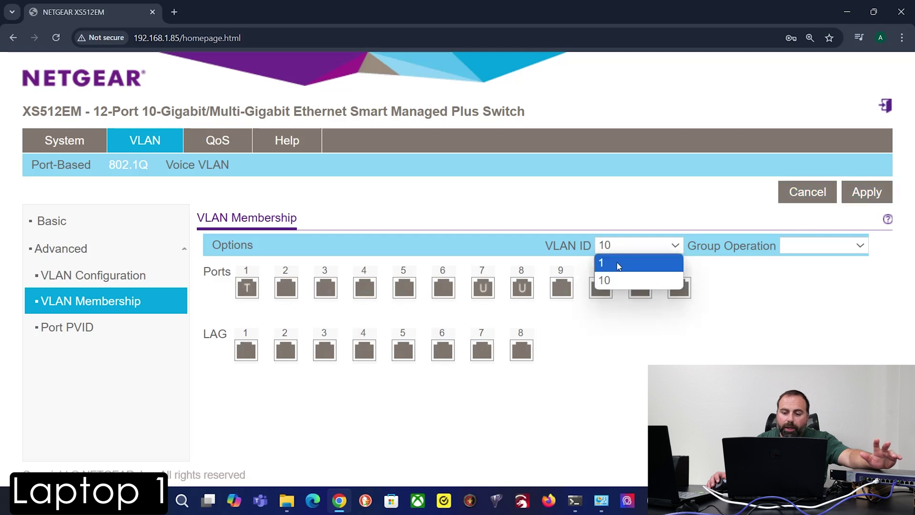
pyautogui.click(617, 262)
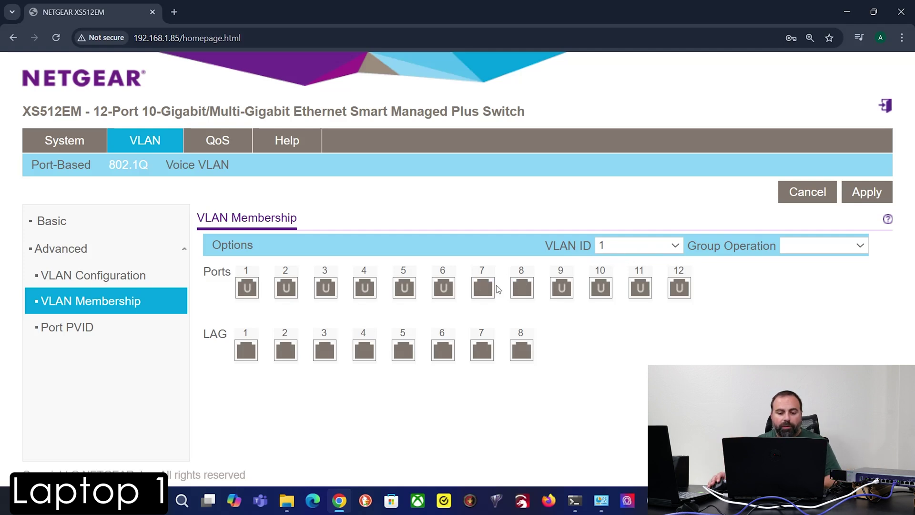
# Compare VLAN 10 and VLAN 1 to confirm ports 7–8 belong only to VLAN 10, then minimize the browser
pyautogui.click(628, 247)
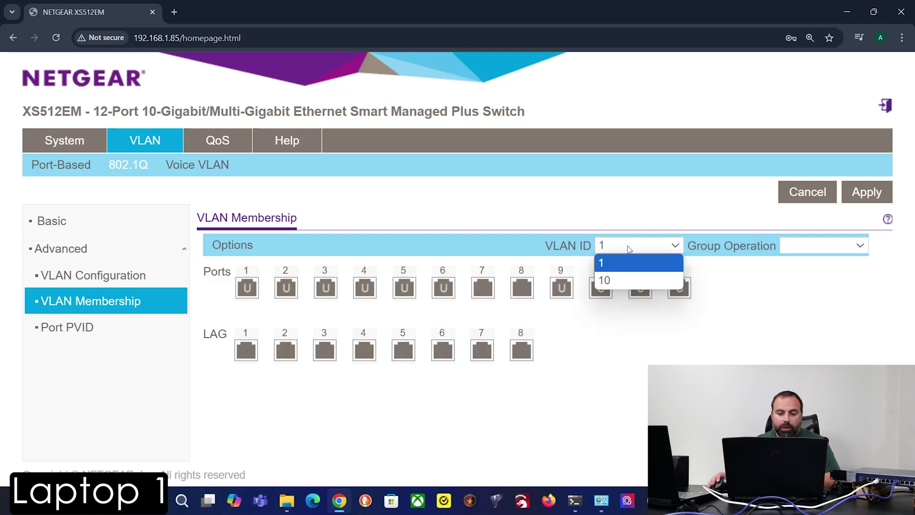
pyautogui.click(627, 278)
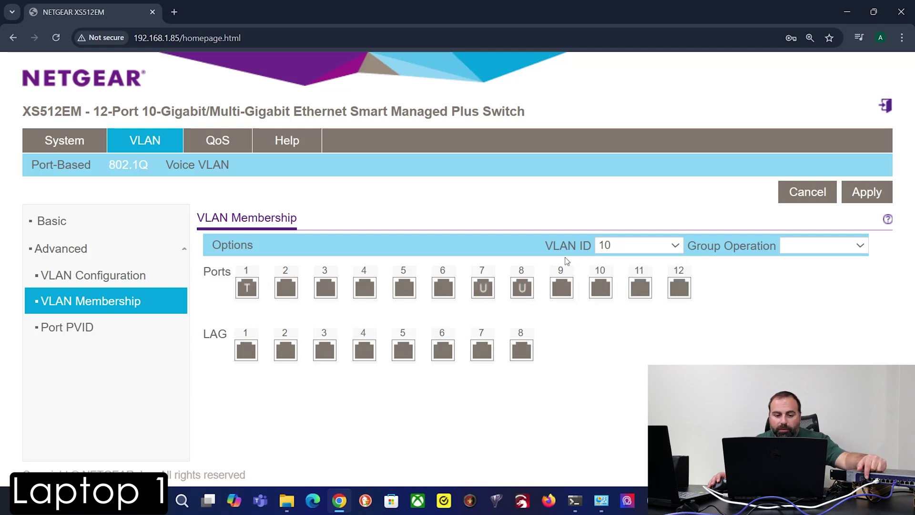
pyautogui.click(645, 248)
pyautogui.click(613, 263)
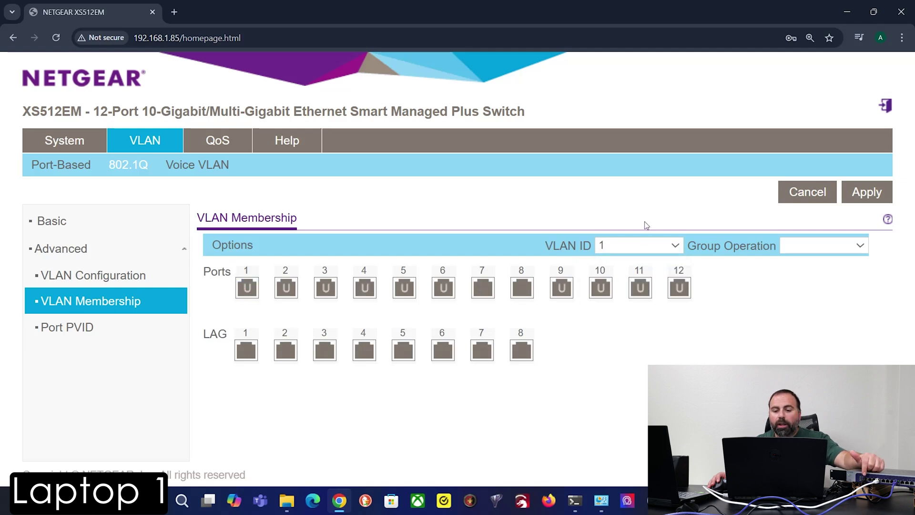
pyautogui.click(632, 246)
pyautogui.click(605, 280)
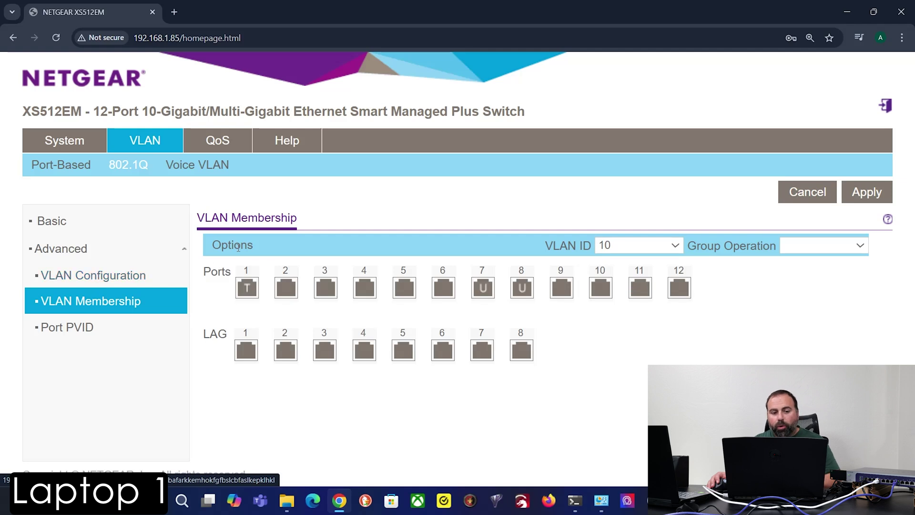
pyautogui.click(848, 6)
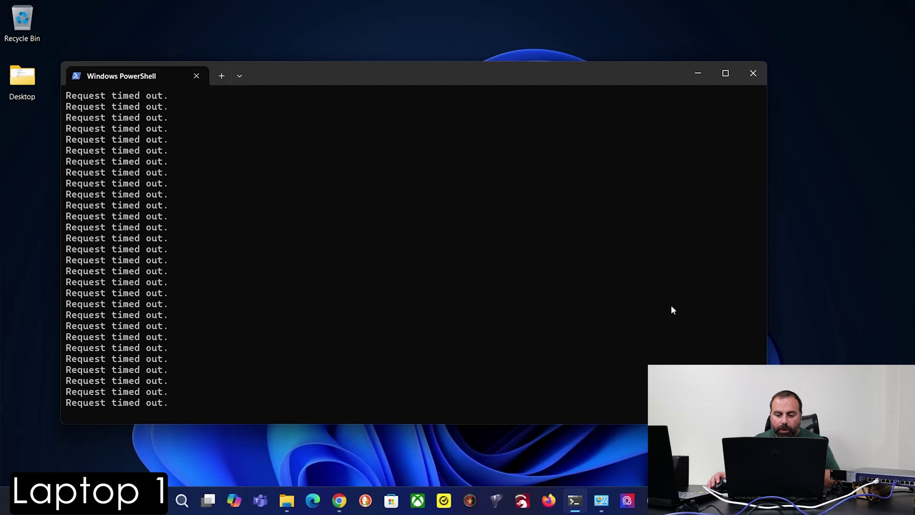
# Give the Ethernet adapter static IPv4 192.168.10.15 with mask 255.255.255.0 and save both dialogs
pyautogui.click(601, 500)
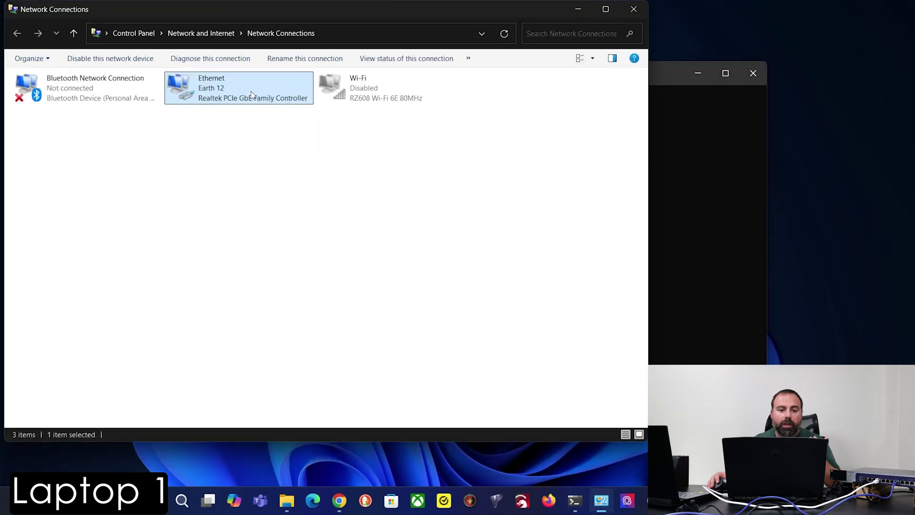
pyautogui.rightClick(230, 91)
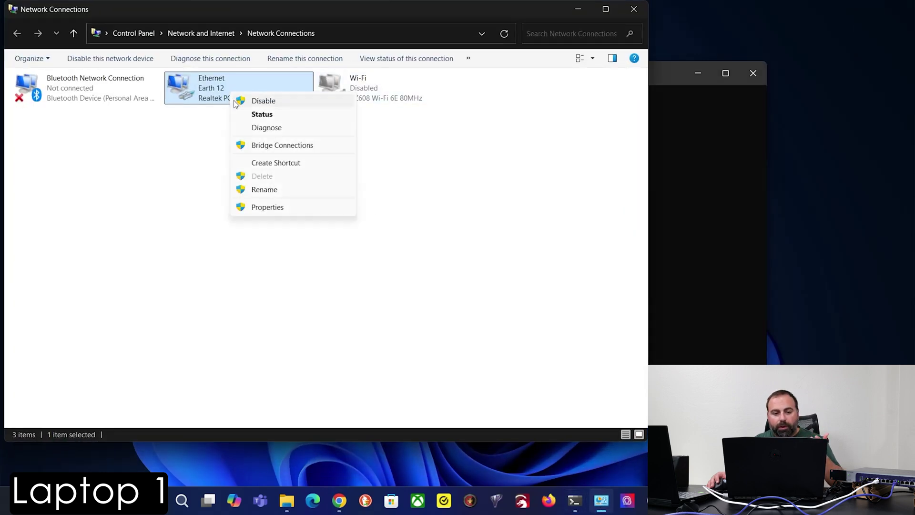
pyautogui.click(288, 207)
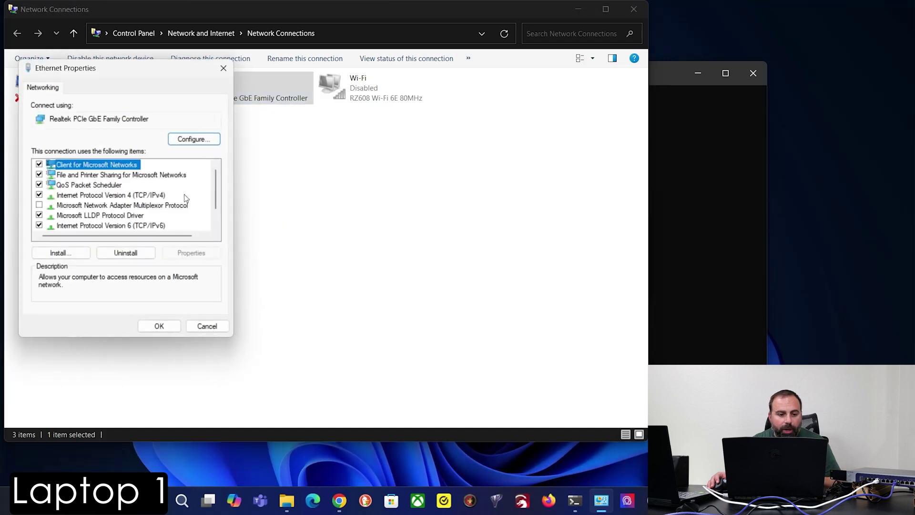
pyautogui.doubleClick(96, 196)
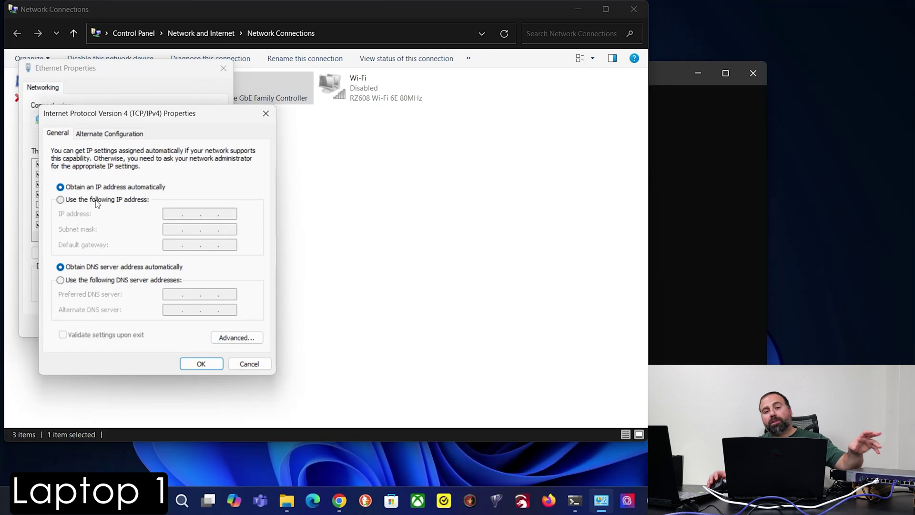
pyautogui.click(96, 201)
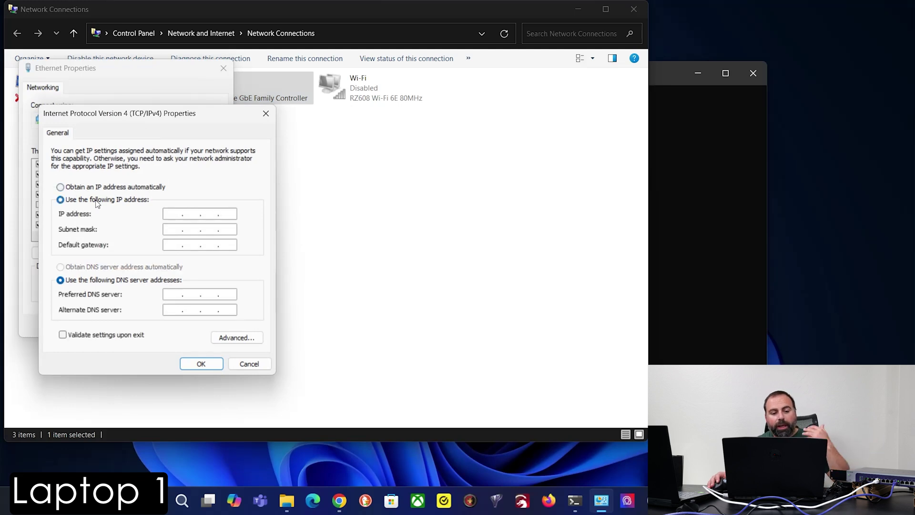
pyautogui.click(168, 216)
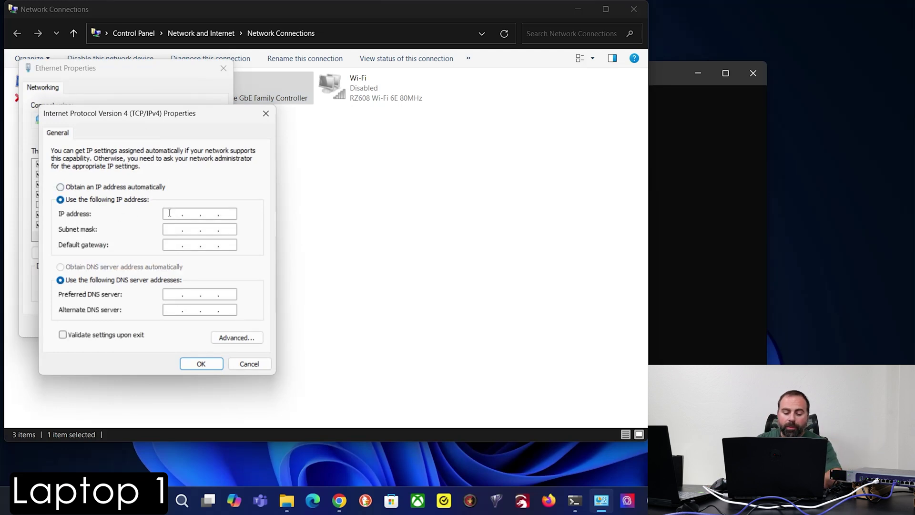
pyautogui.write('192 . 168 . 10 . 15')
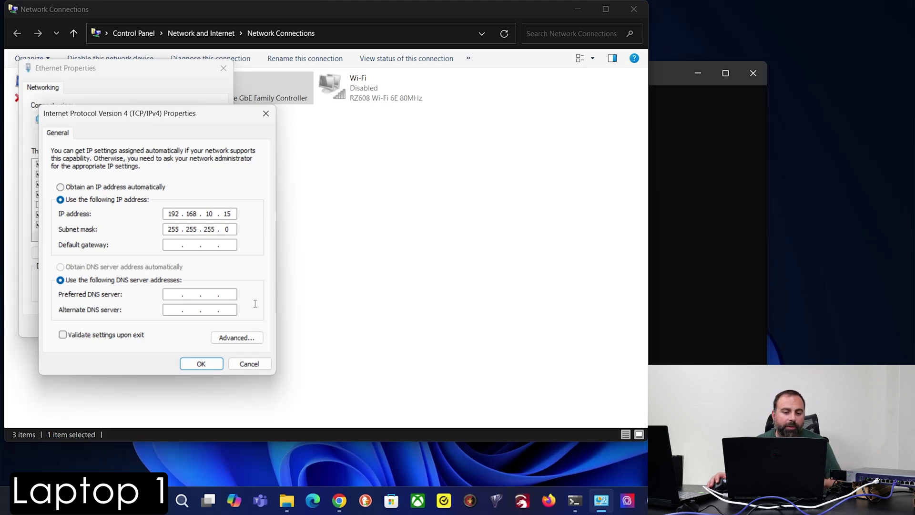
pyautogui.click(201, 364)
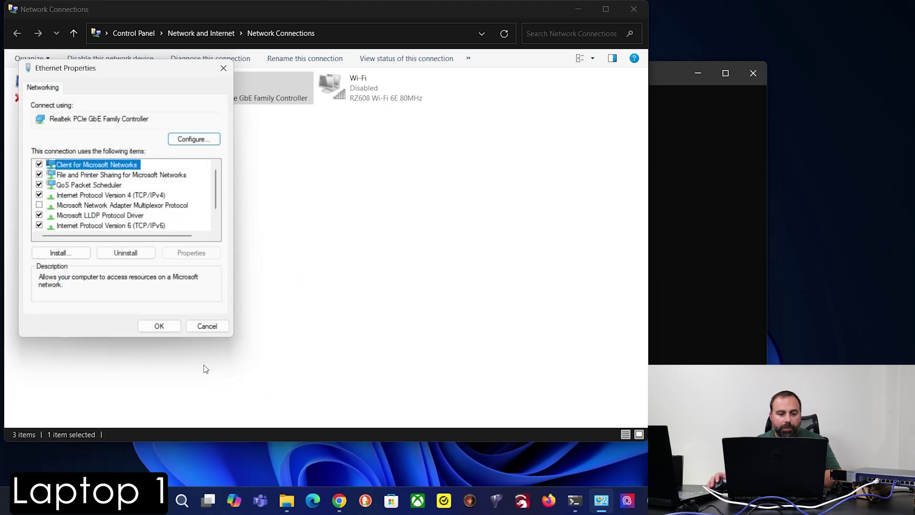
pyautogui.click(165, 327)
pyautogui.click(675, 230)
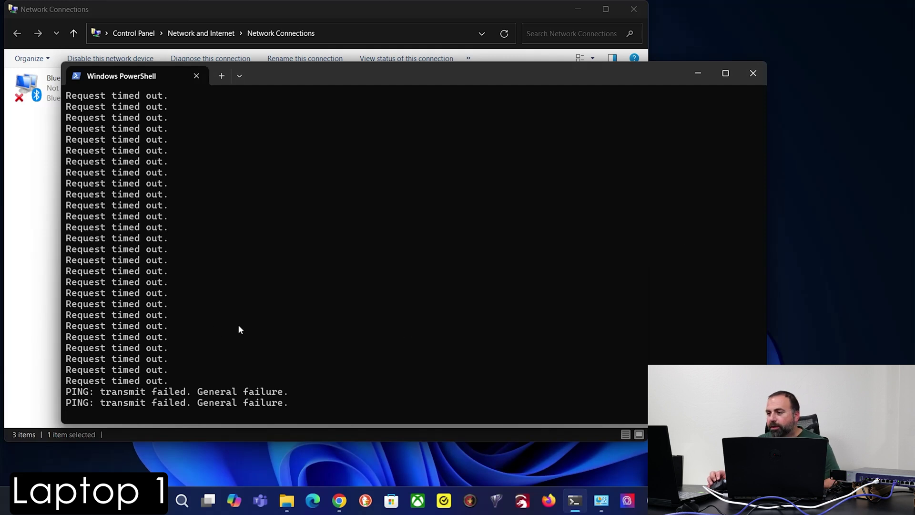
# Stop the continuous ping with Ctrl+C and clear the console using cls
pyautogui.hotkey('ctrl', 'c')
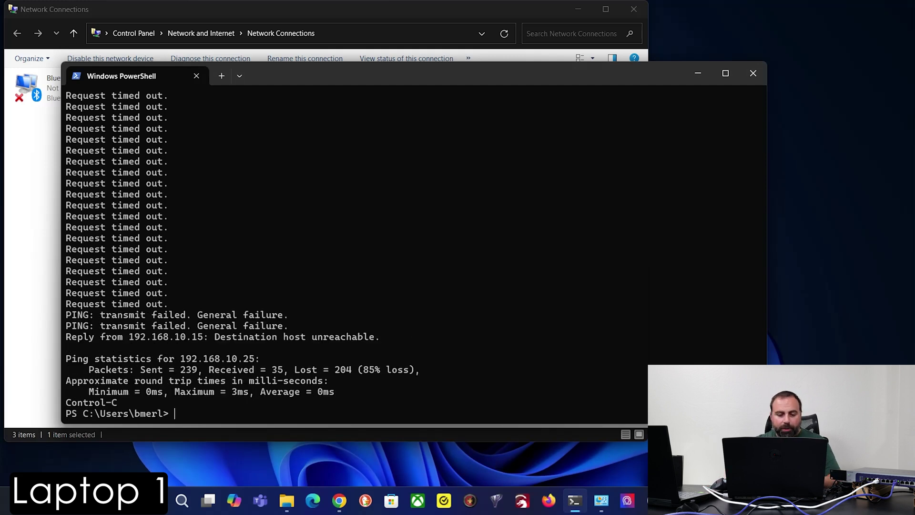
pyautogui.write('cls')
pyautogui.press('Return')
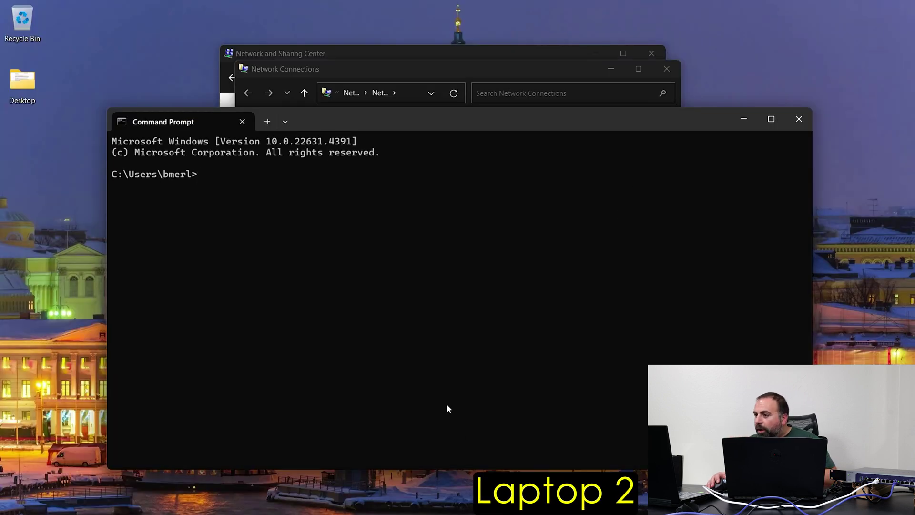
# Confirm Ethernet 2's static IPv4 192.168.10.25 with mask 255.255.255.0 and close its properties
pyautogui.click(383, 69)
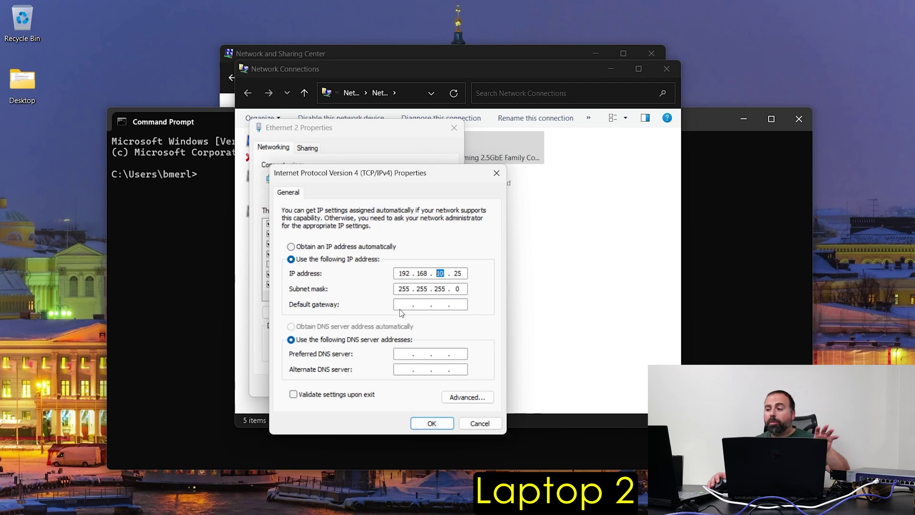
pyautogui.click(432, 424)
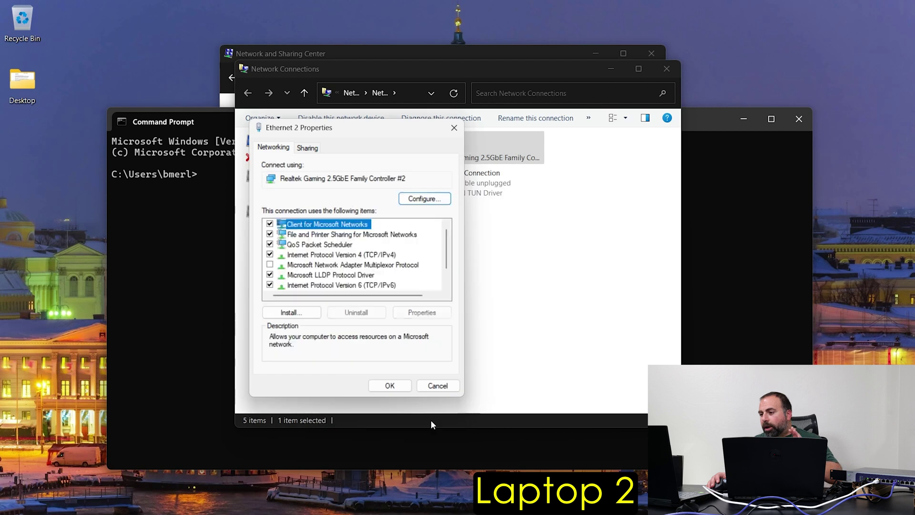
pyautogui.click(390, 385)
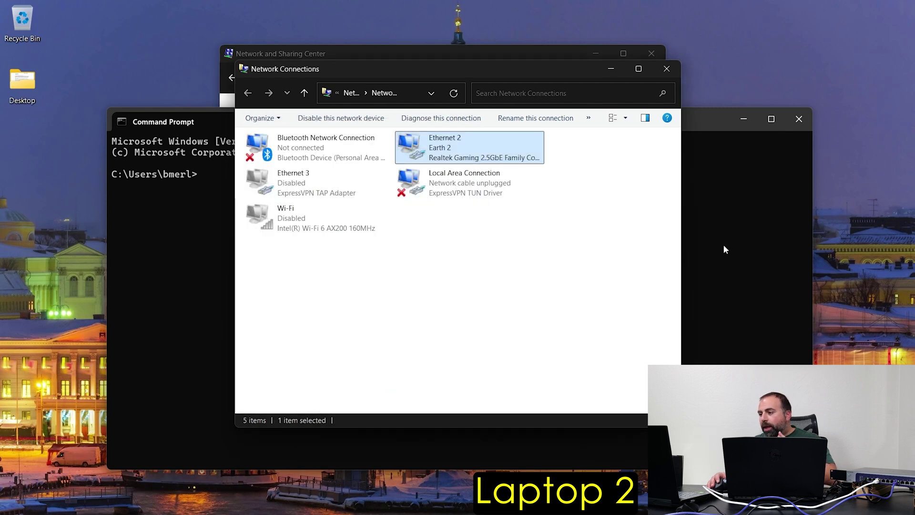
pyautogui.moveTo(729, 513)
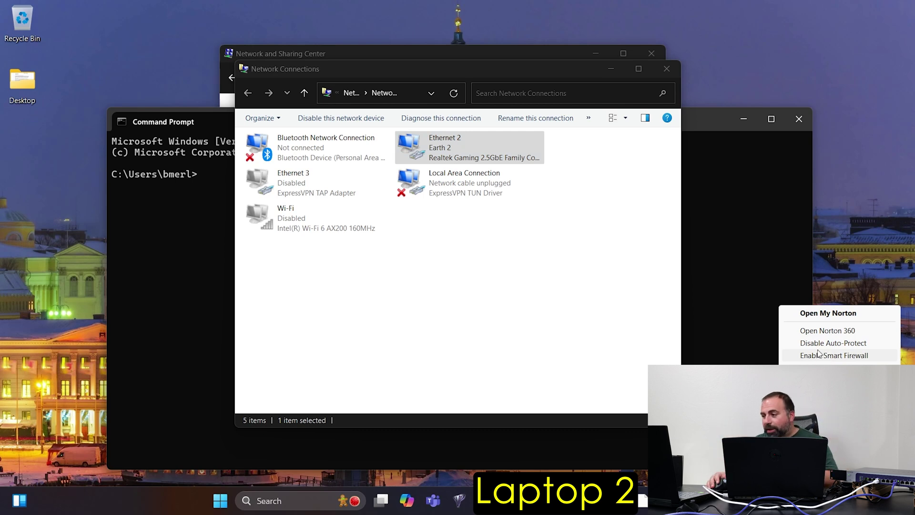
pyautogui.click(708, 238)
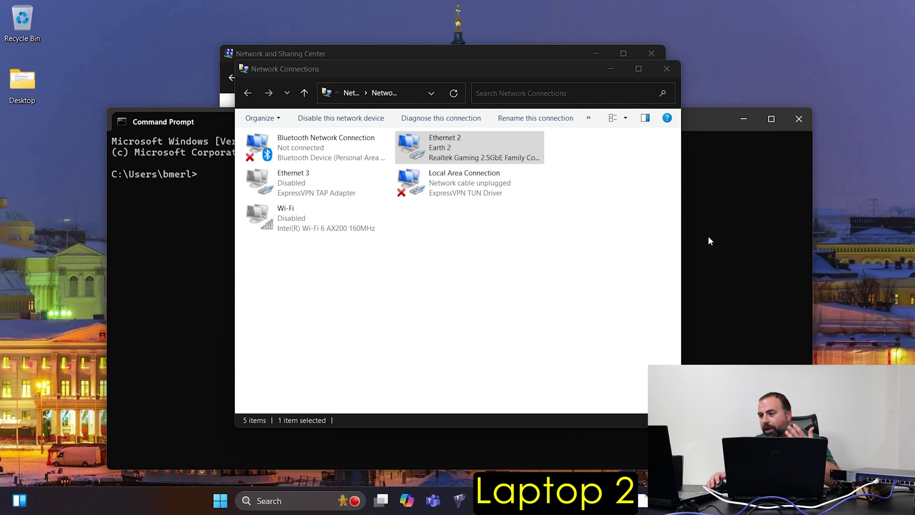
pyautogui.click(708, 238)
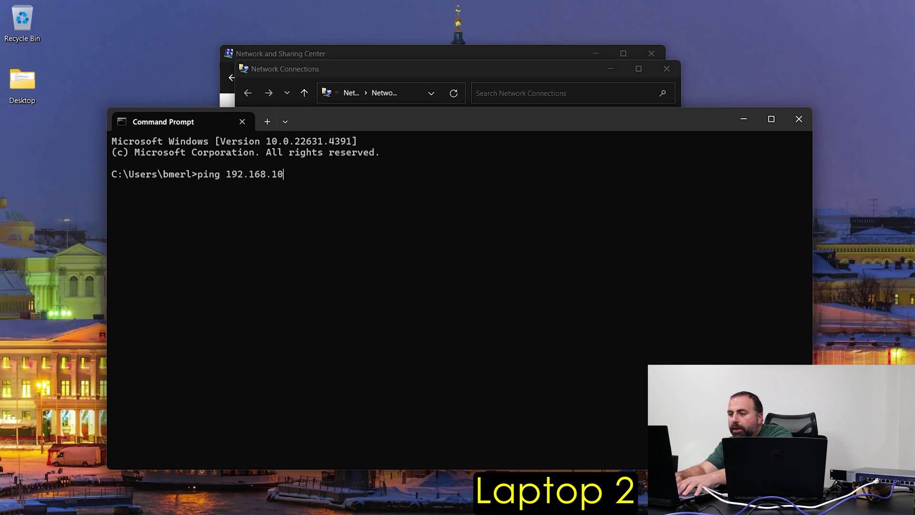
# Add -t to the ping 192.168.10.15 command so it pings continuously
pyautogui.write('-t')
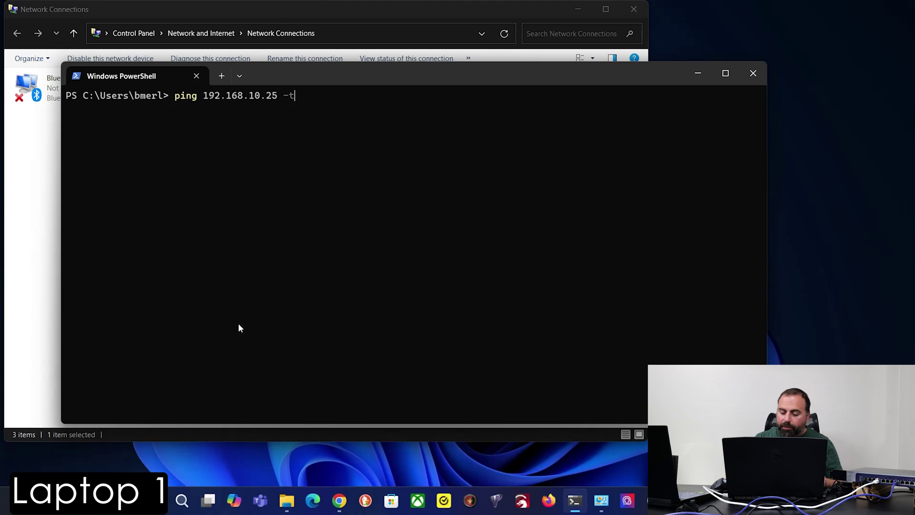
# Run ping 192.168.10.25 -t and watch the replies
pyautogui.press('Return')
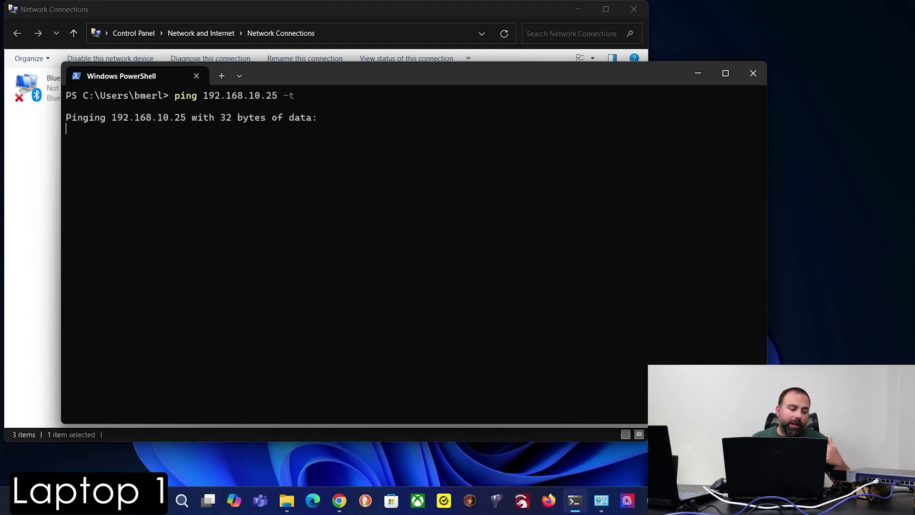